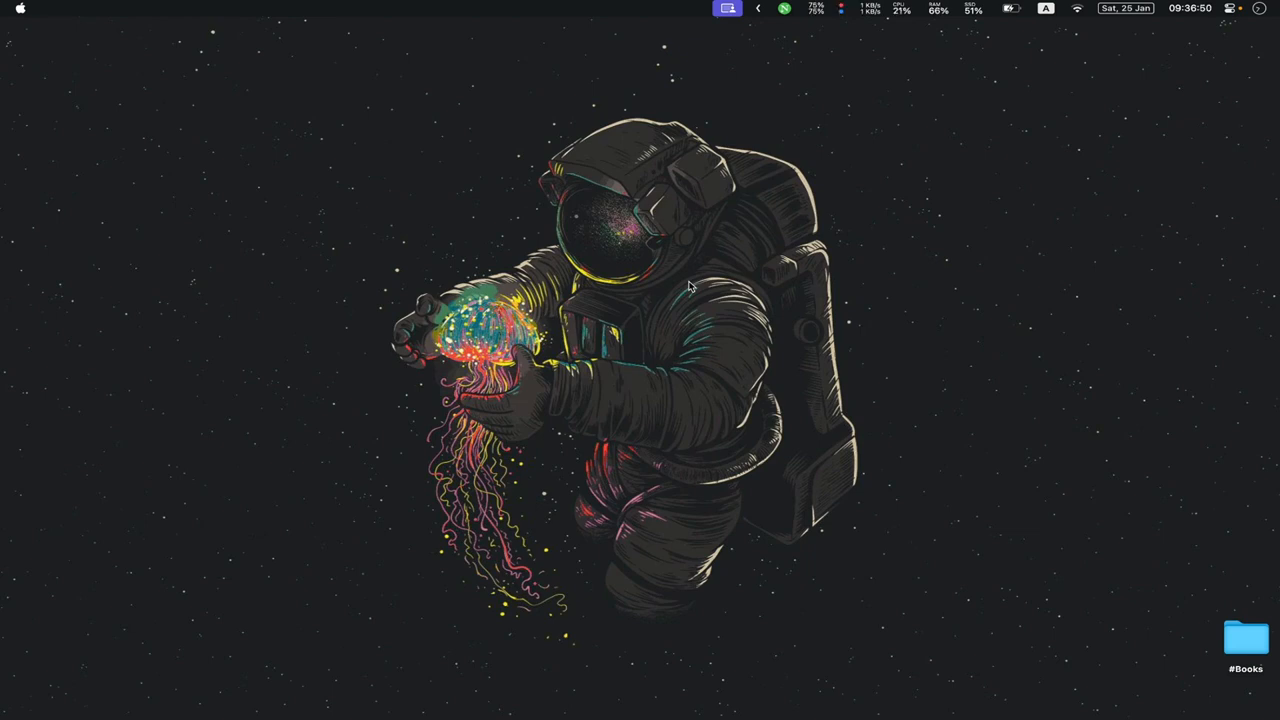
Switch to Chrome and review the VirtualBox 7.1.6 platform packages for macOS / Apple Silicon and Windows hosts.
key("ctrl+Right")
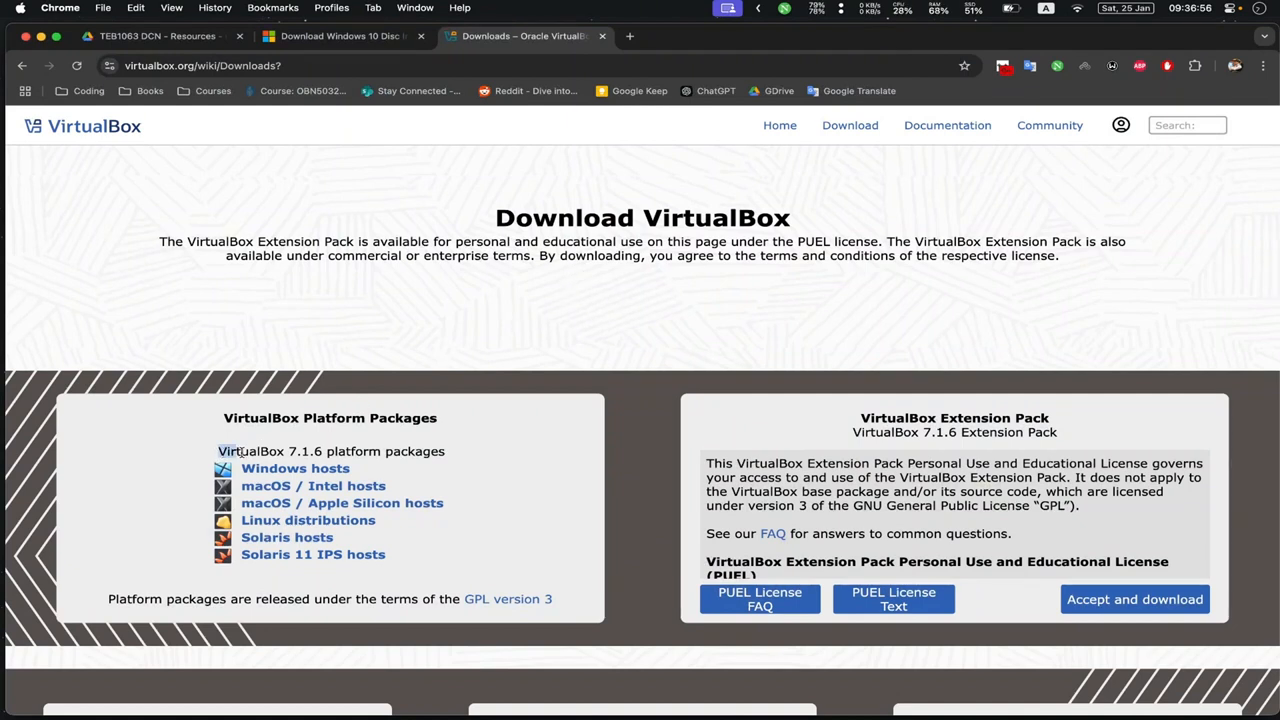
left_click_drag(219, 451, 444, 452)
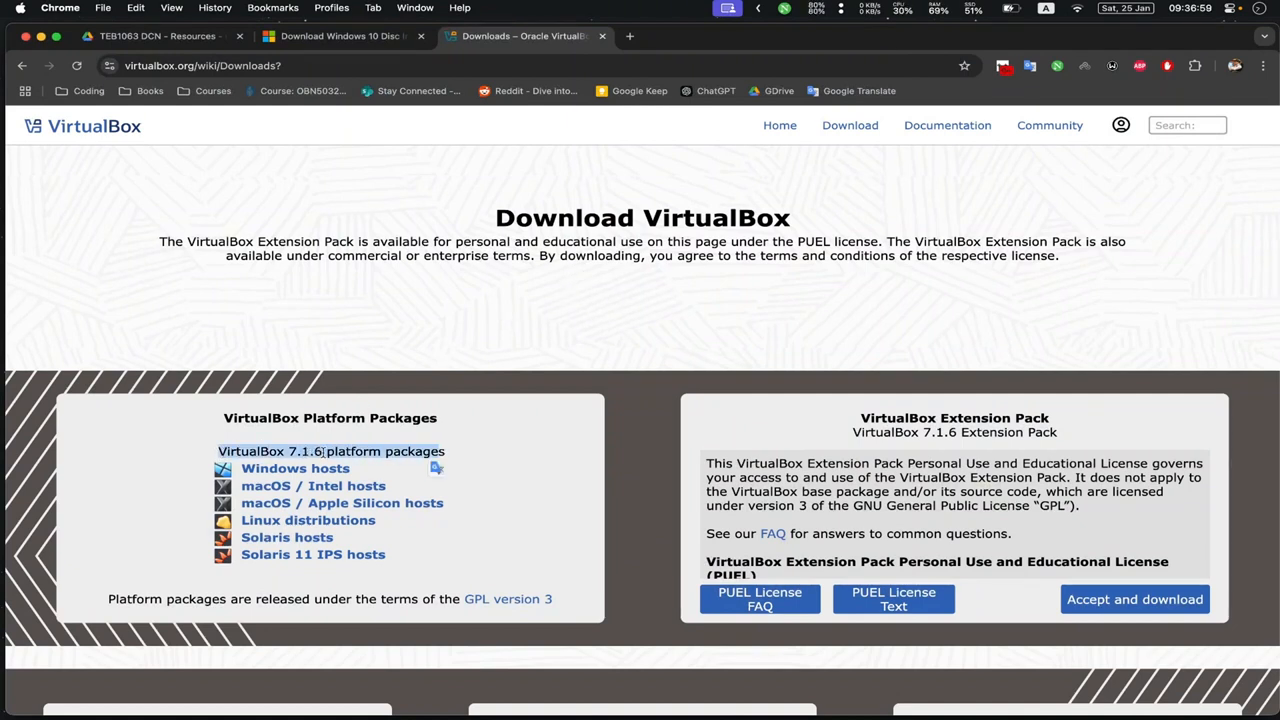
left_click(356, 451)
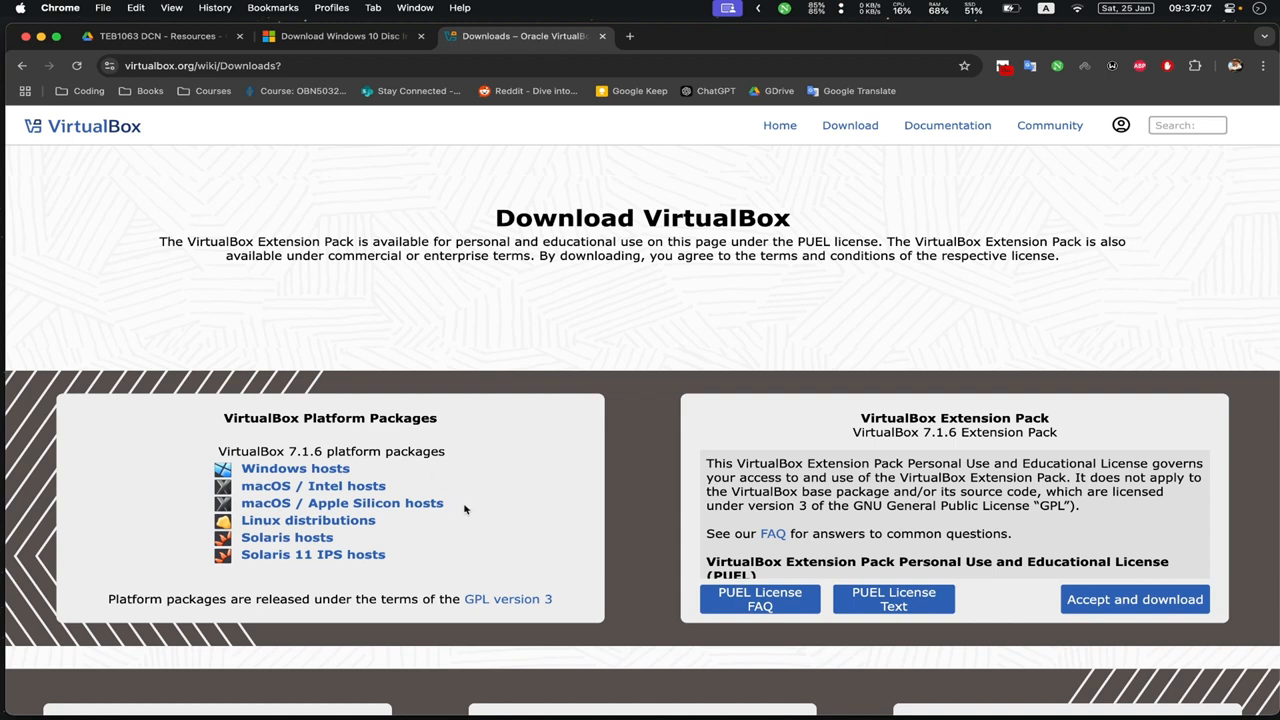
left_click_drag(464, 509, 240, 508)
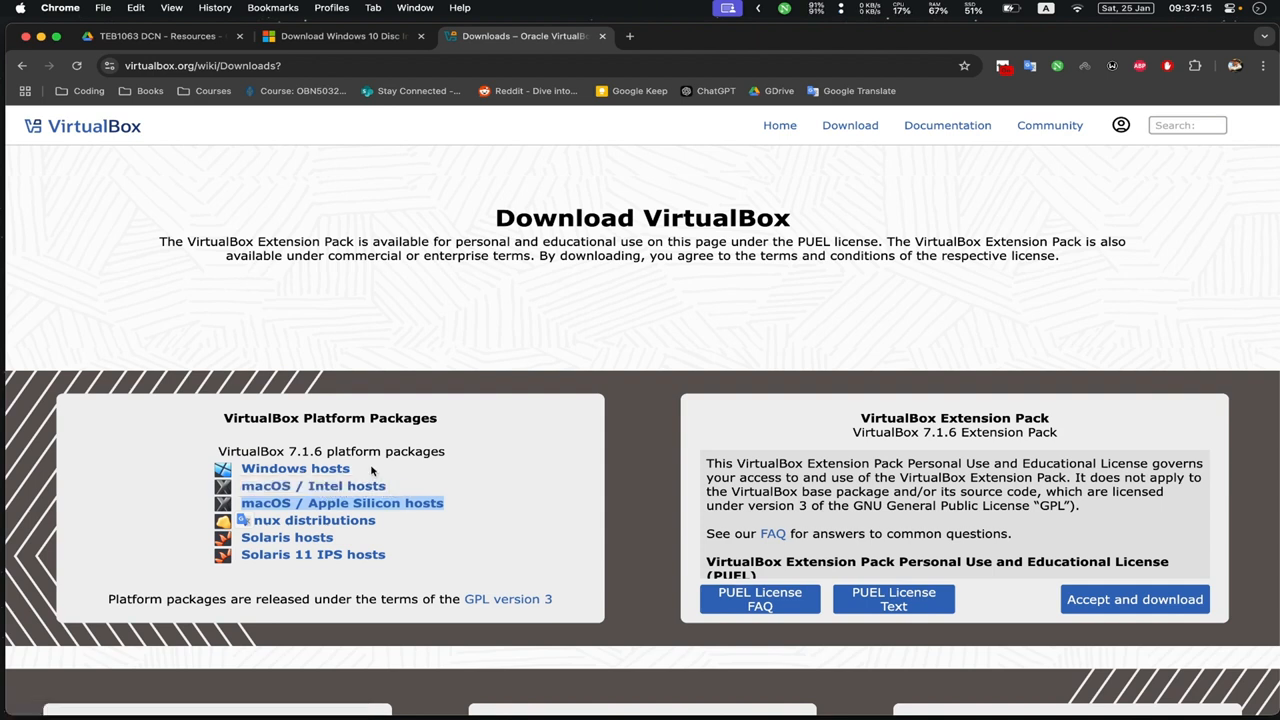
left_click_drag(372, 470, 237, 469)
left_click(360, 421)
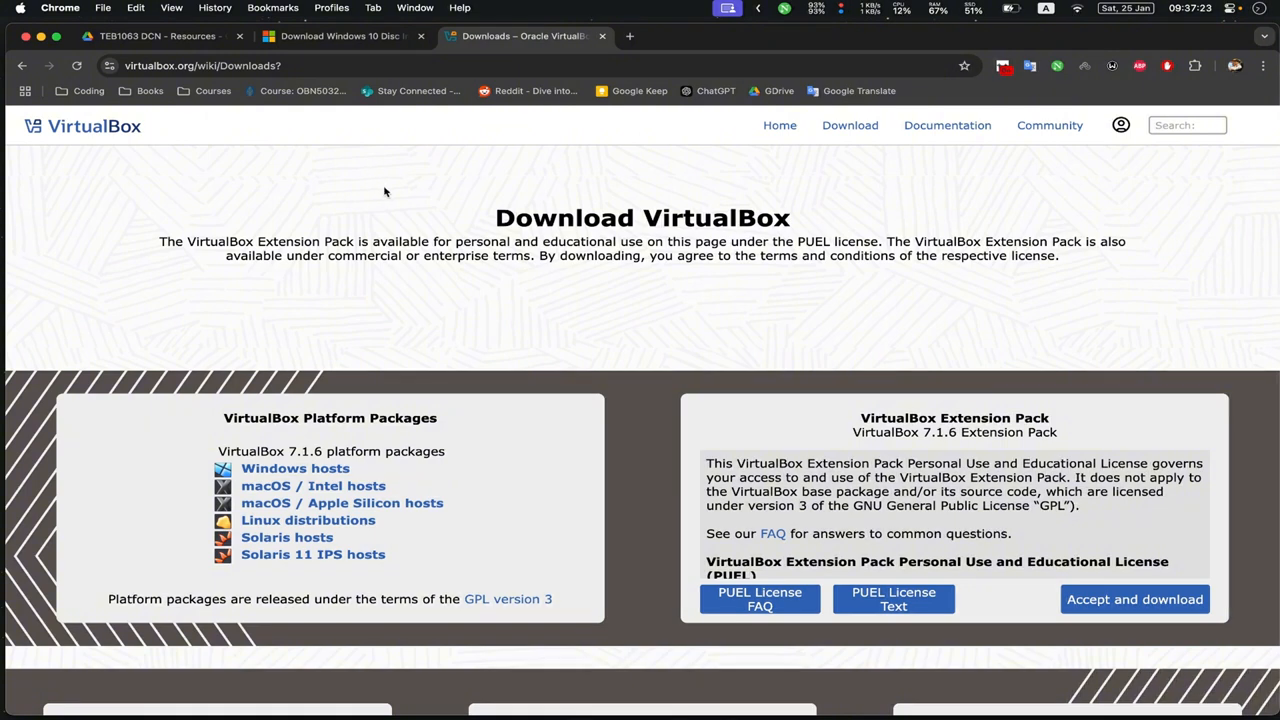
On Microsoft's Windows 10 disc image page, choose the Windows 10 (multi-edition ISO) edition.
left_click(339, 36)
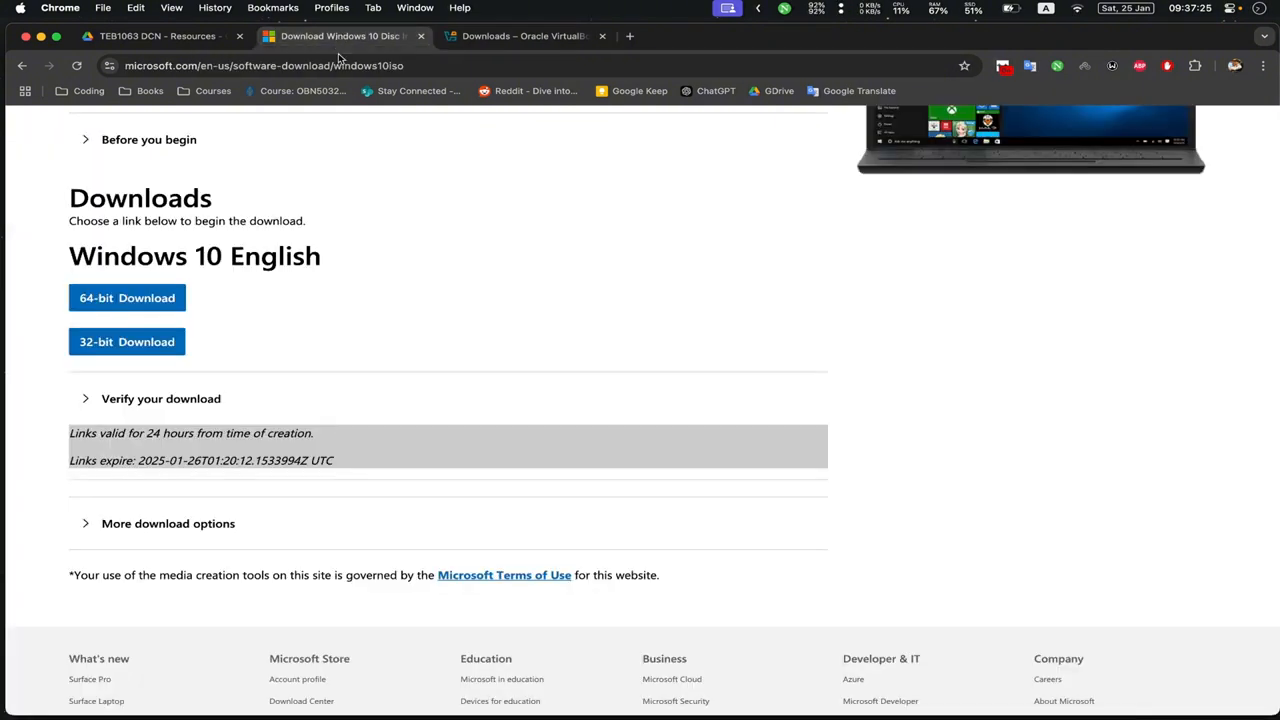
scroll(391, 266, "up", 5)
scroll(391, 266, "down", 1)
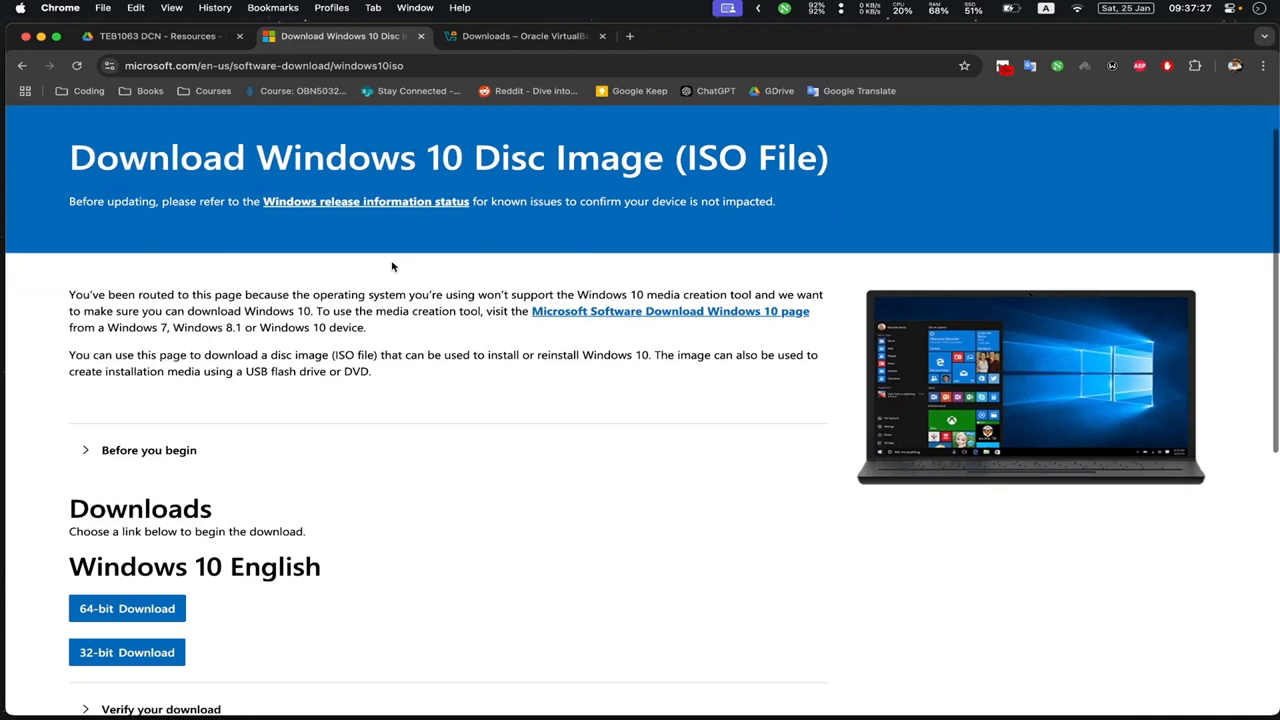
scroll(391, 266, "down", 2)
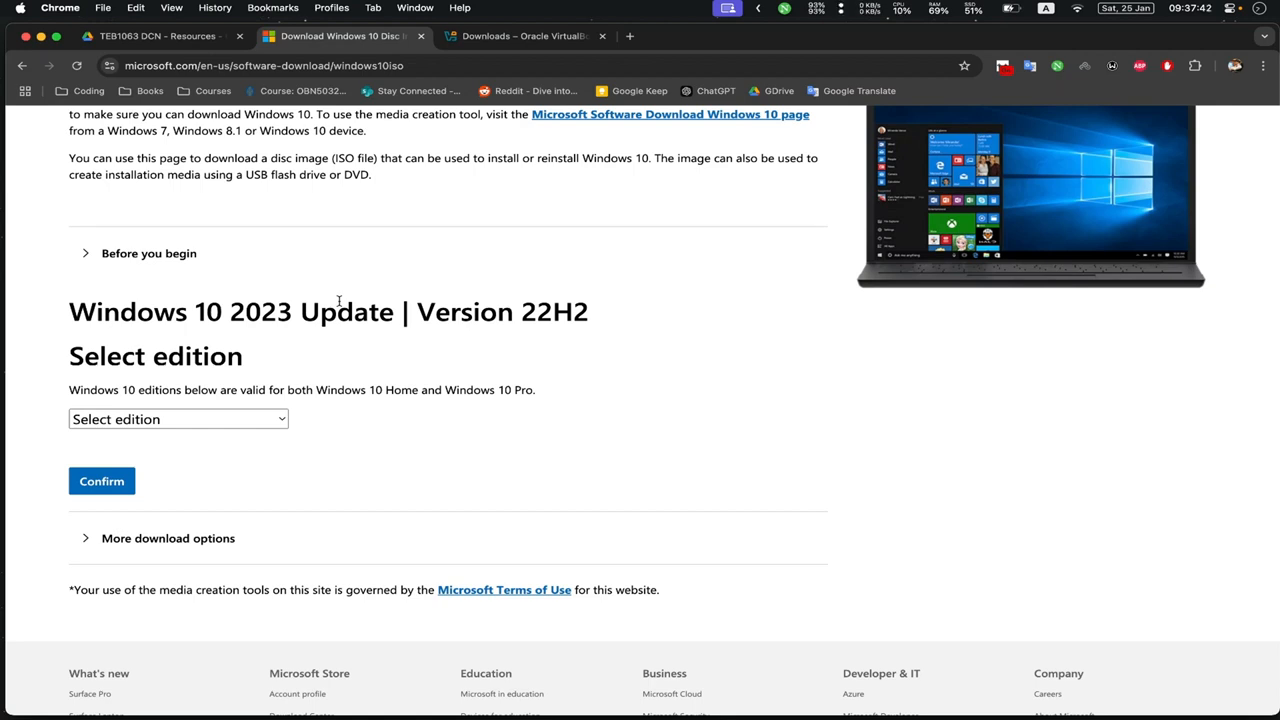
left_click(200, 419)
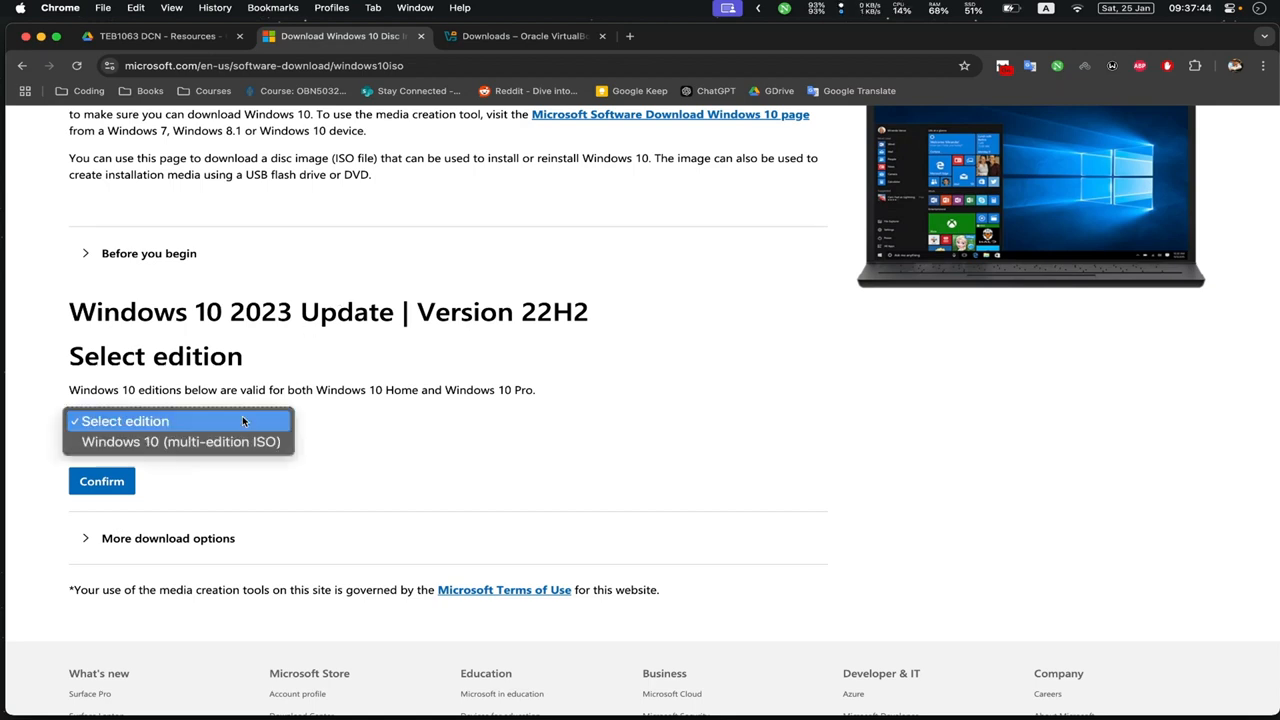
left_click(215, 445)
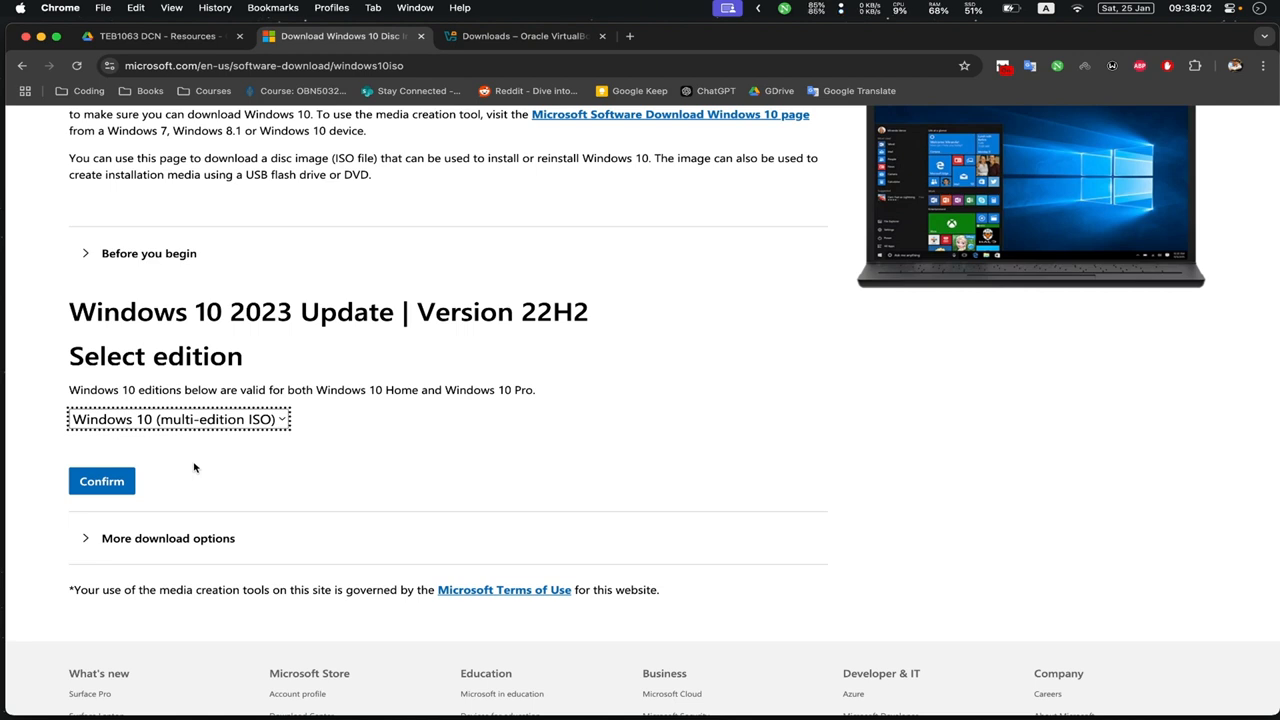
Examine the Windows 10 ISO file in the TEB1063 DCN resources folder on Google Drive.
left_click(176, 40)
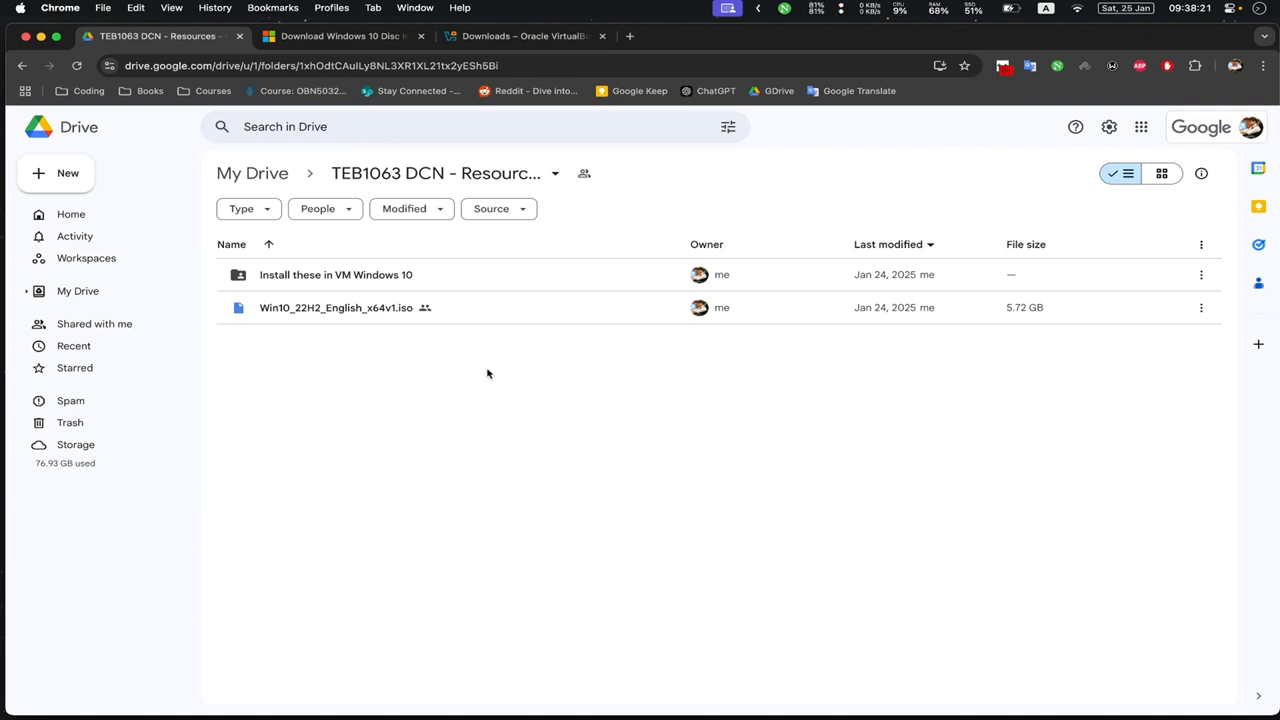
left_click_drag(488, 372, 282, 312)
Switch to Oracle VirtualBox Manager and start a new virtual machine named Windows10.
key("ctrl+Right")
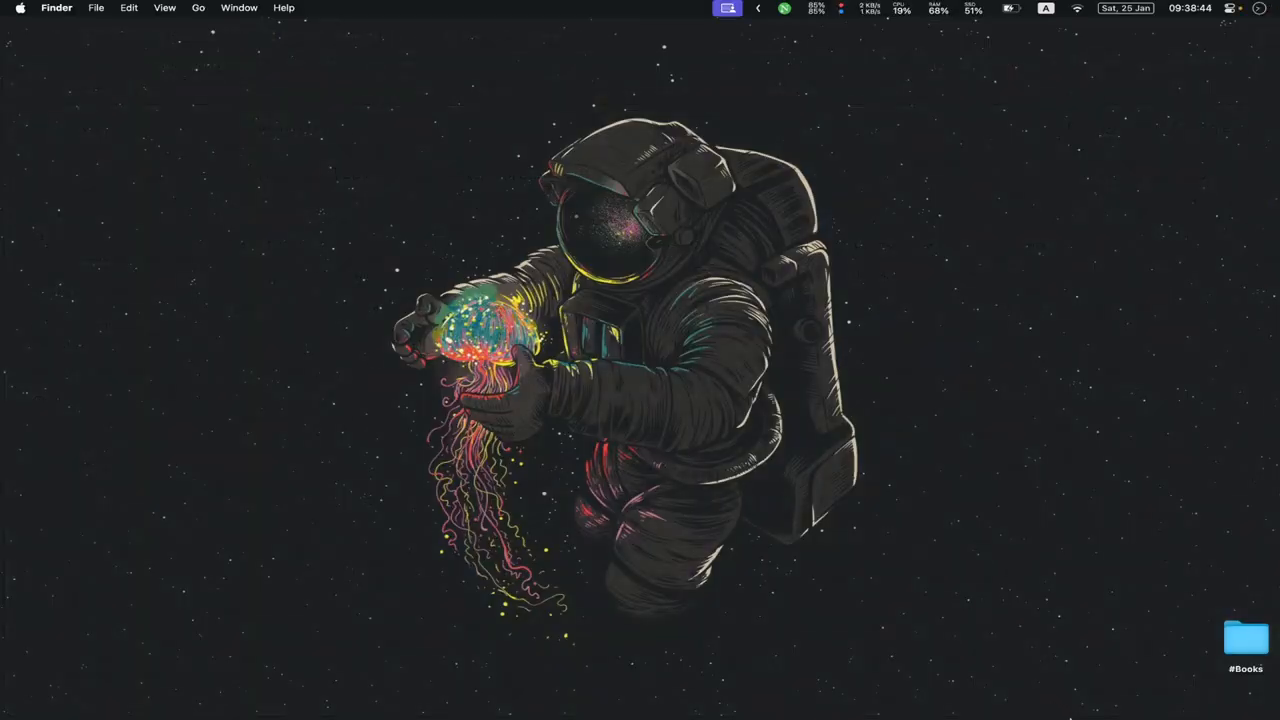
left_click(1103, 680)
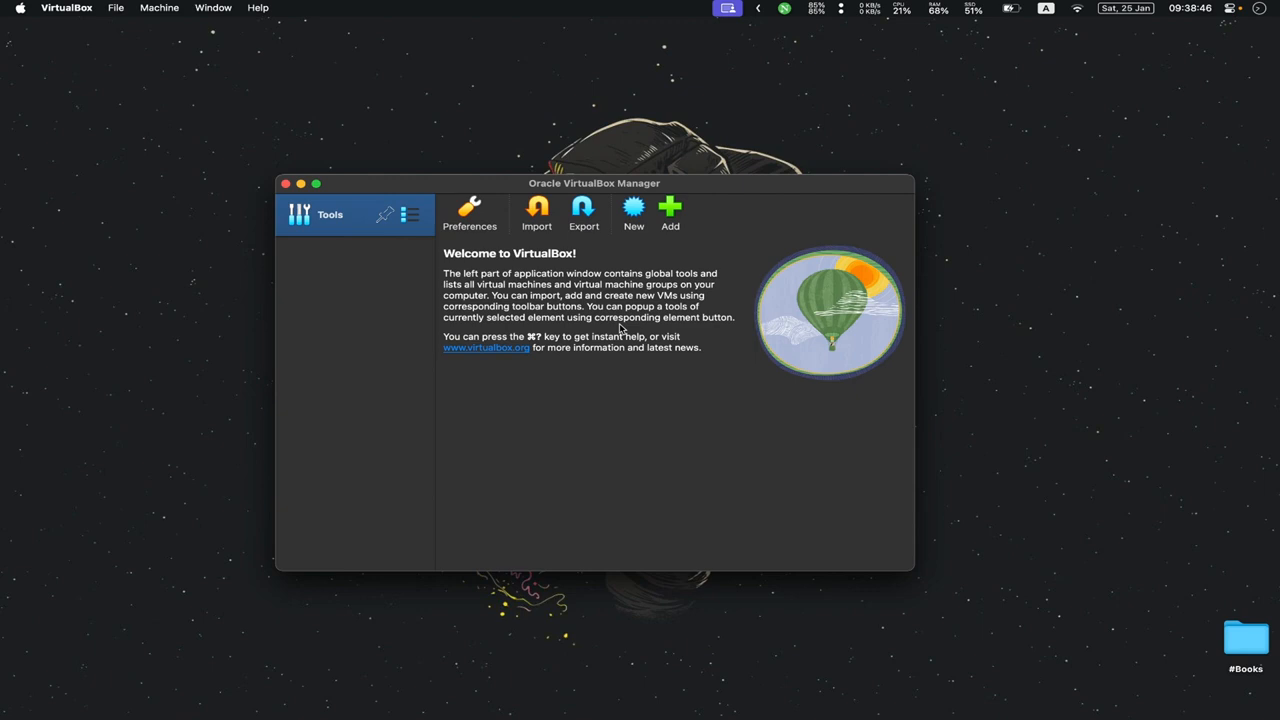
left_click(633, 209)
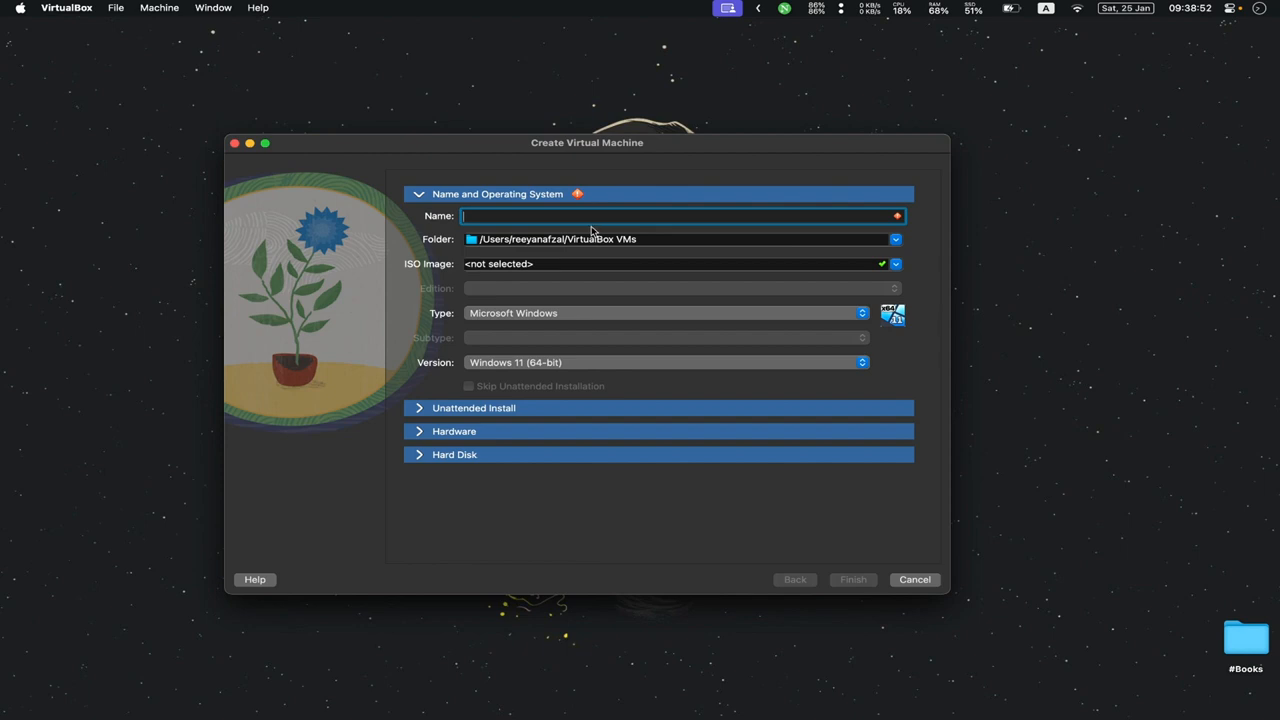
type("Windows1")
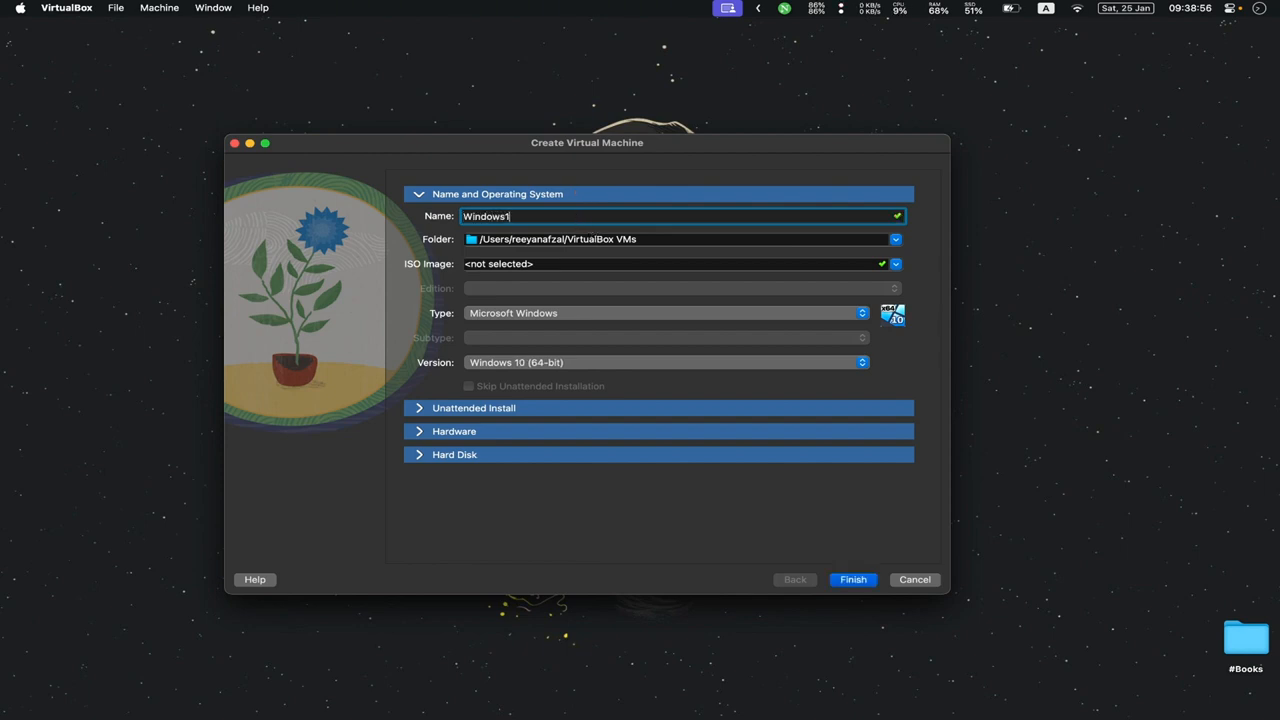
type("0")
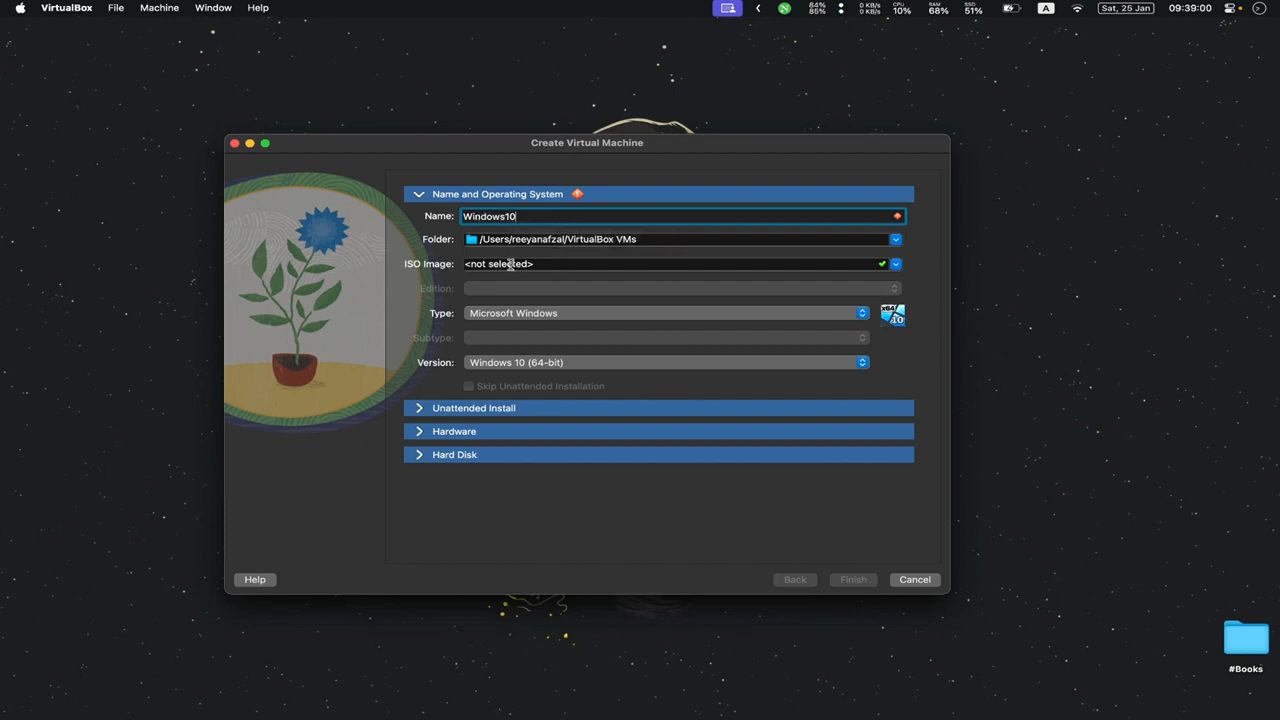
Assign Win10_22H2_English_x64v1.iso from Downloads as the ISO image and enable skipping of unattended installation.
left_click(896, 265)
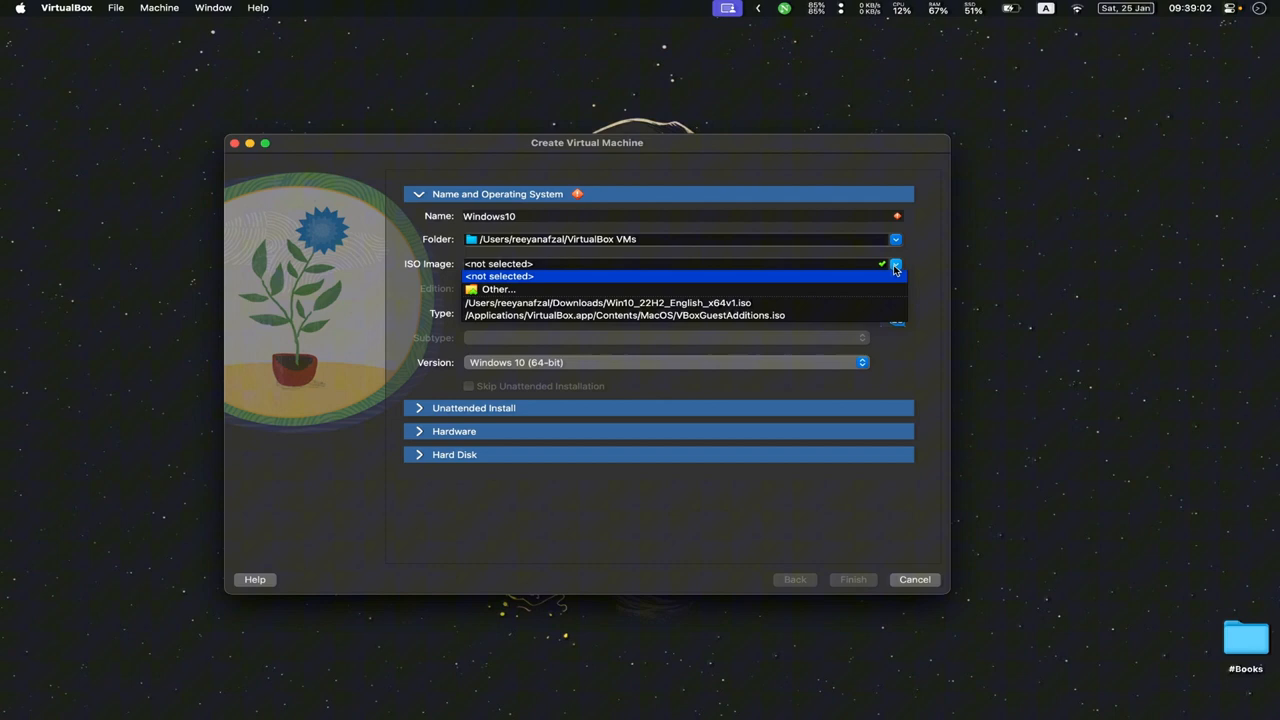
left_click(696, 292)
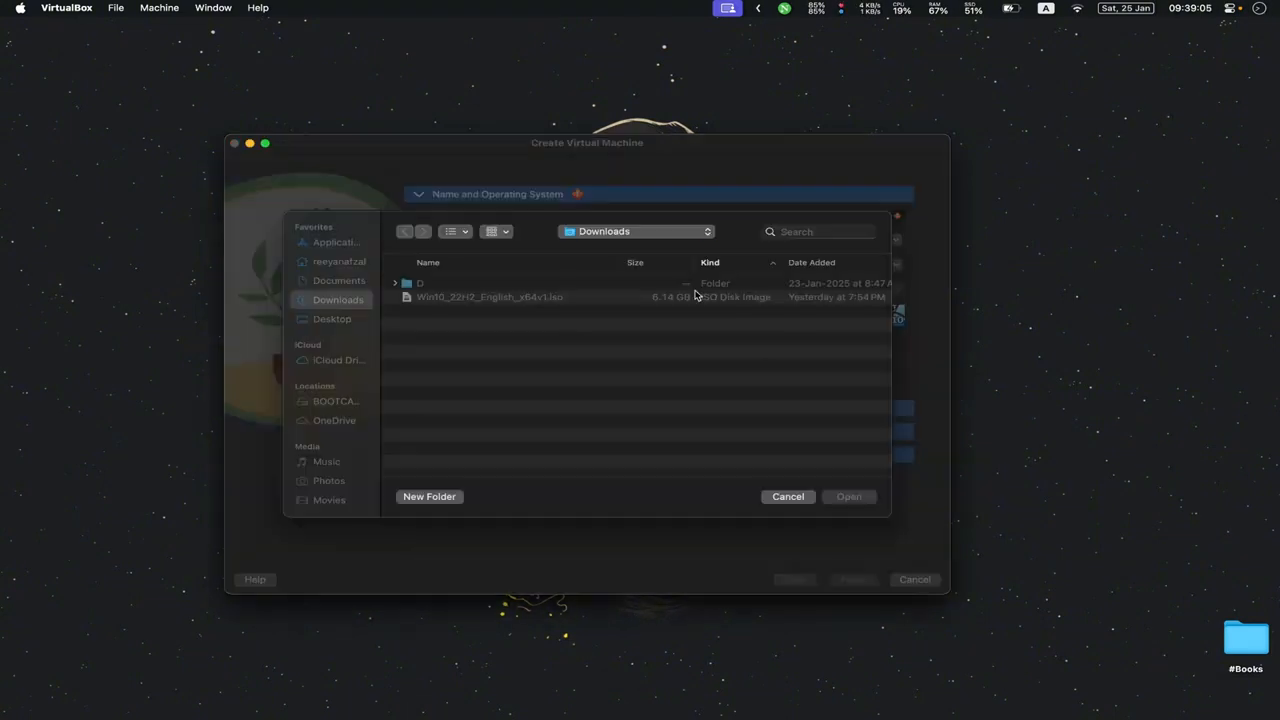
double_click(480, 300)
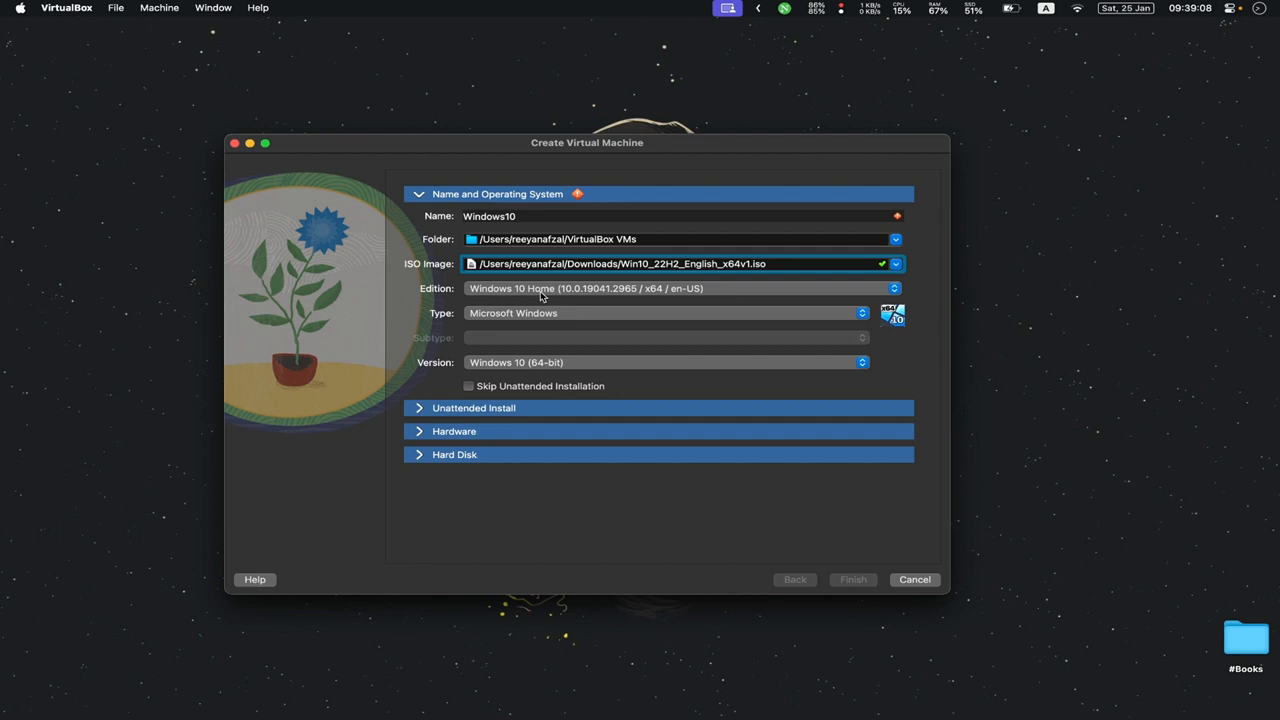
left_click(472, 387)
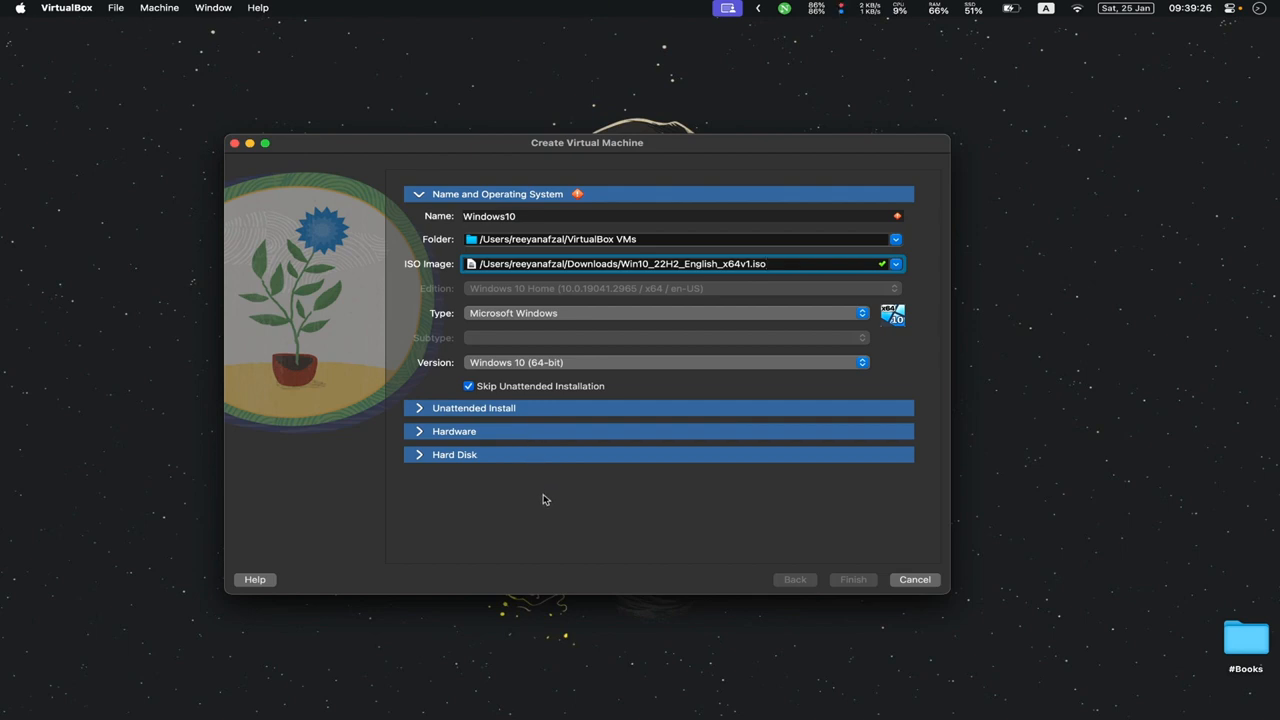
left_click(509, 409)
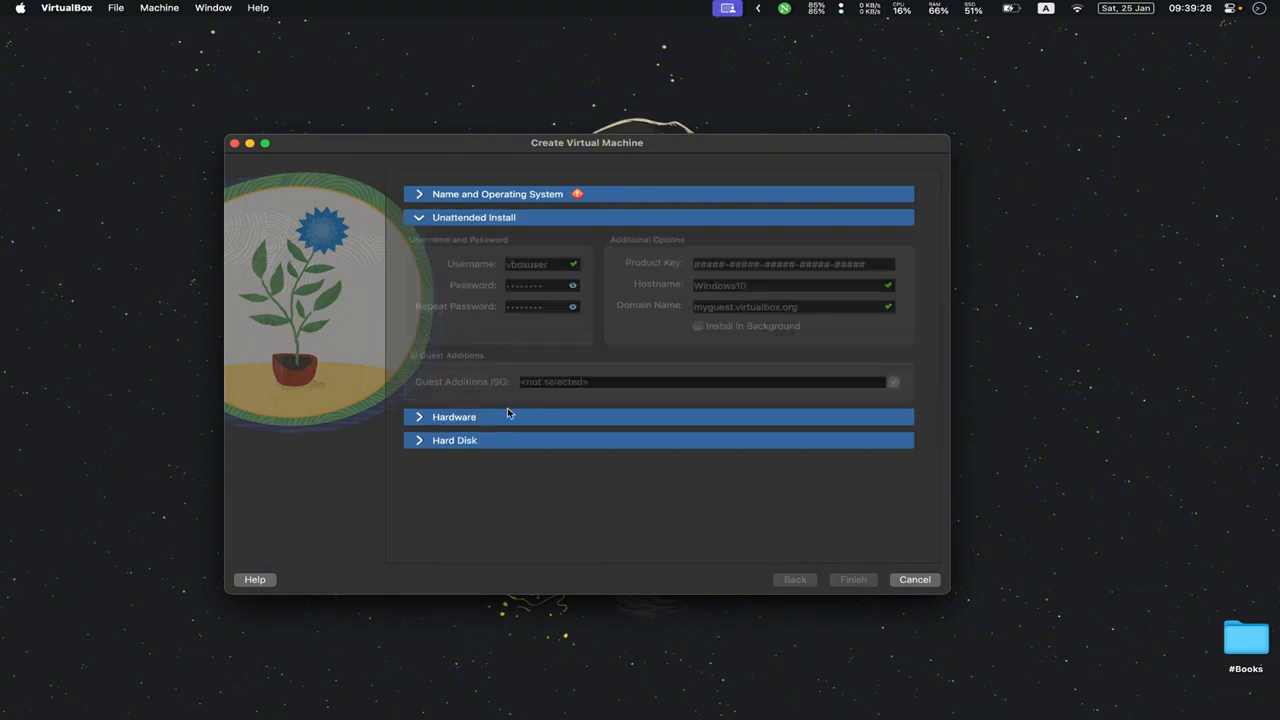
Set the virtual machine's base memory to 8192 MB, calculated as 4096 * 2, and increase its processor count.
left_click(494, 416)
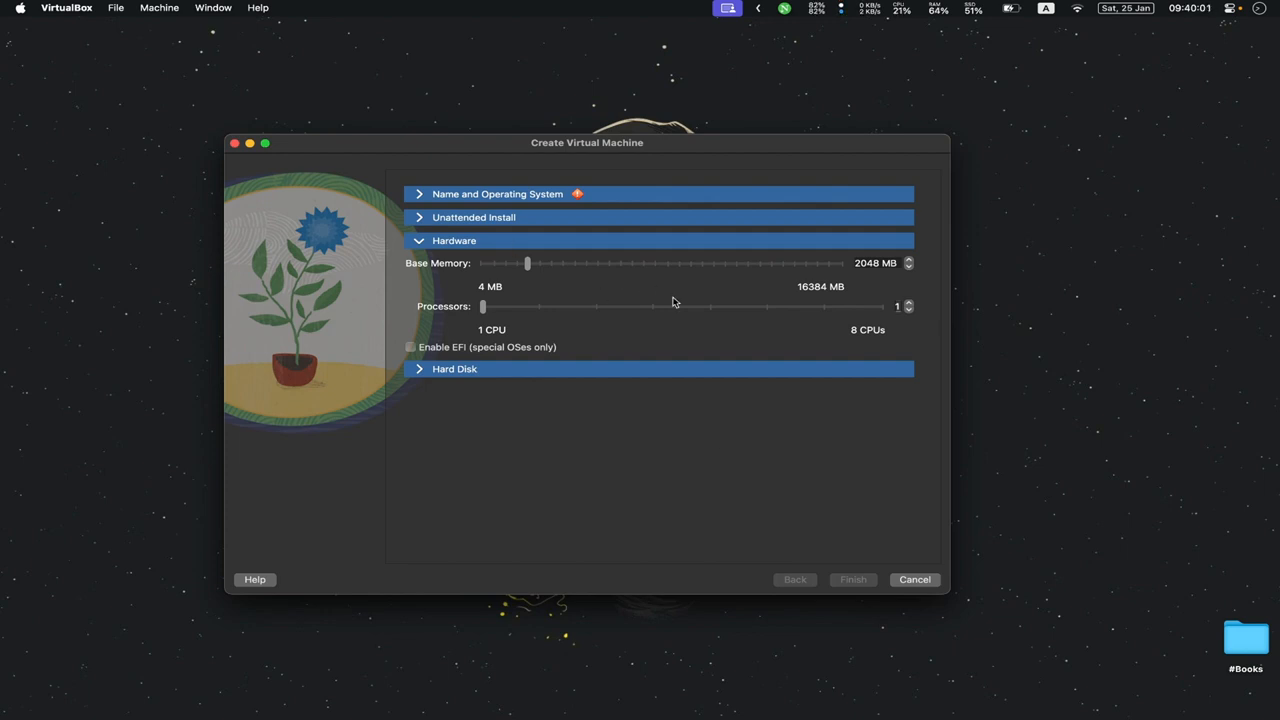
key("alt+space")
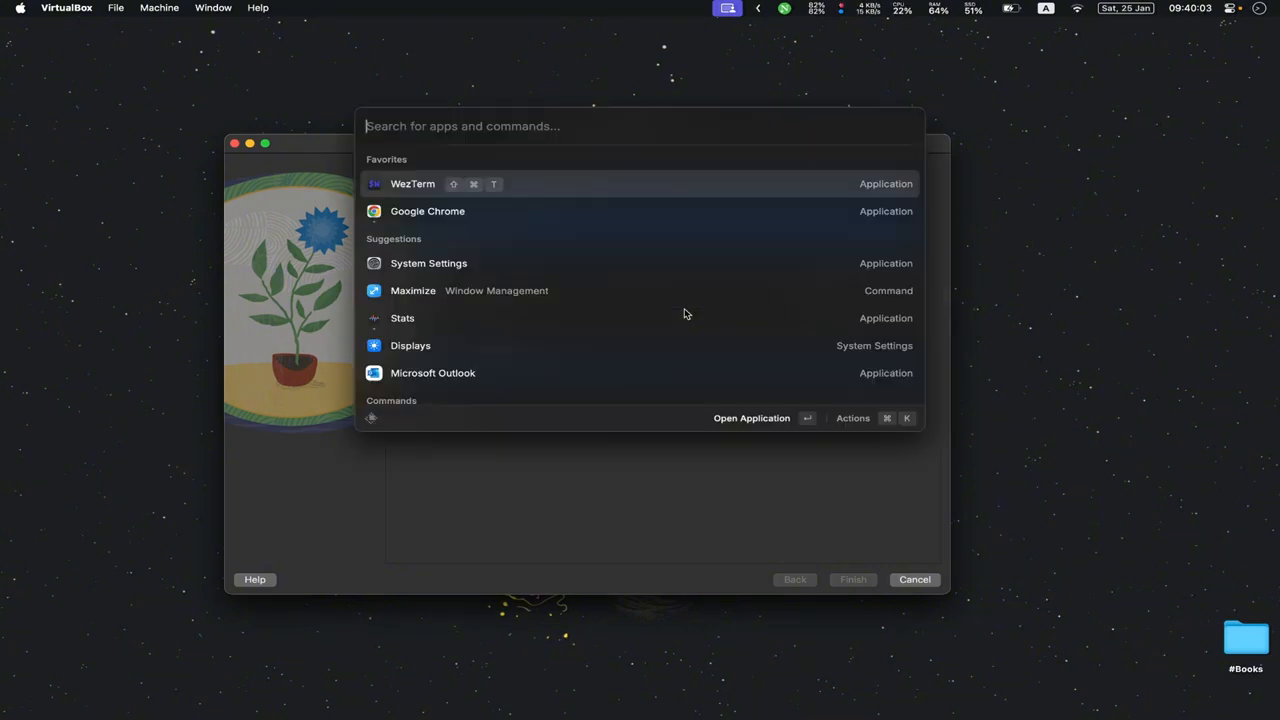
type("4096 ")
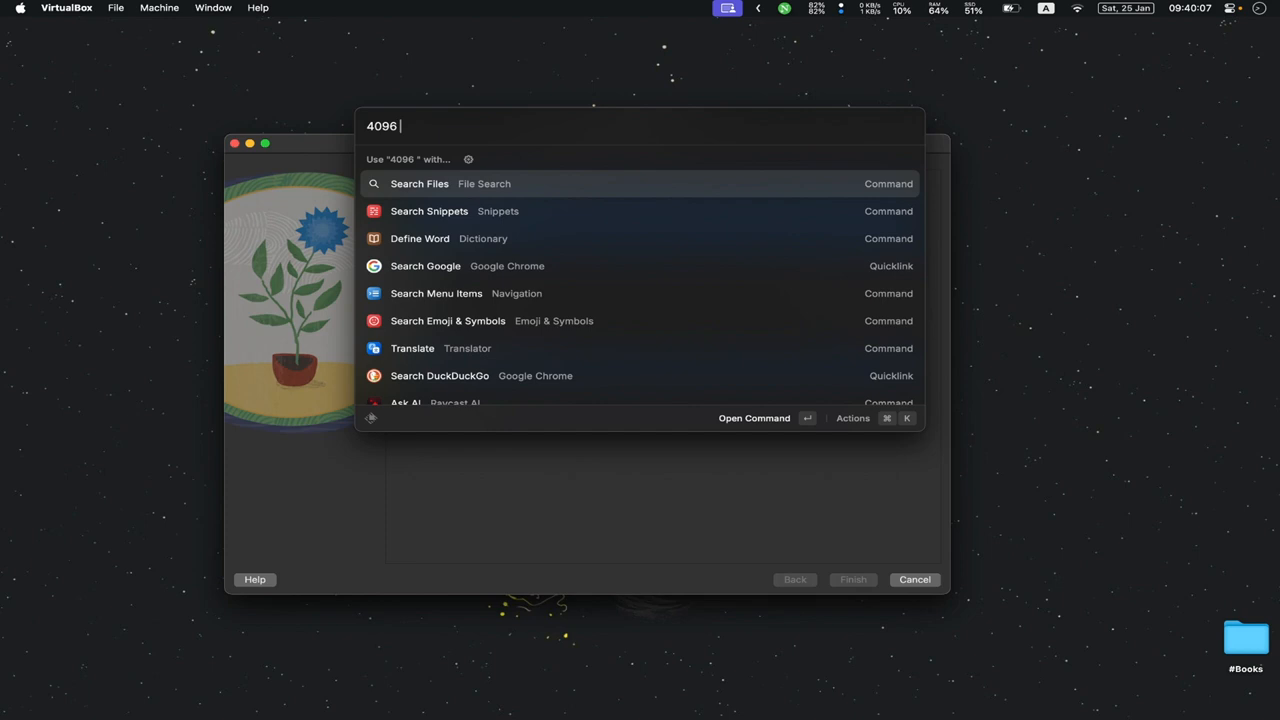
type("*")
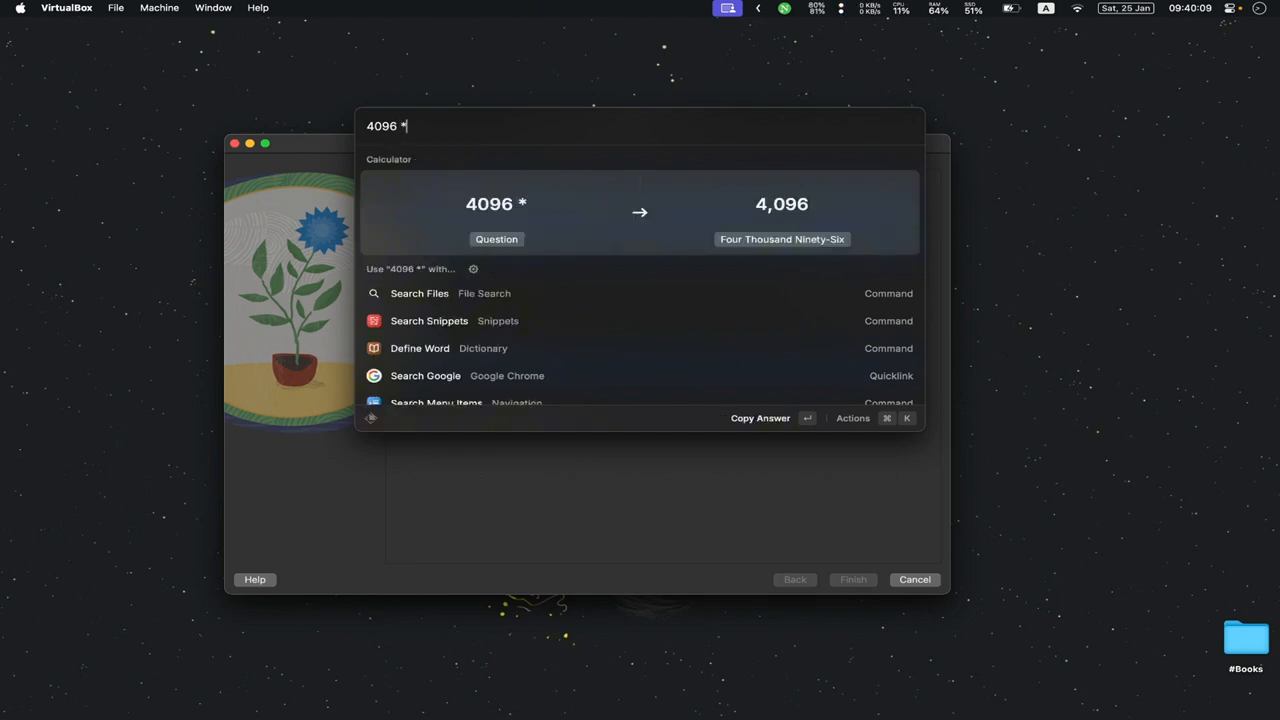
type(" 2")
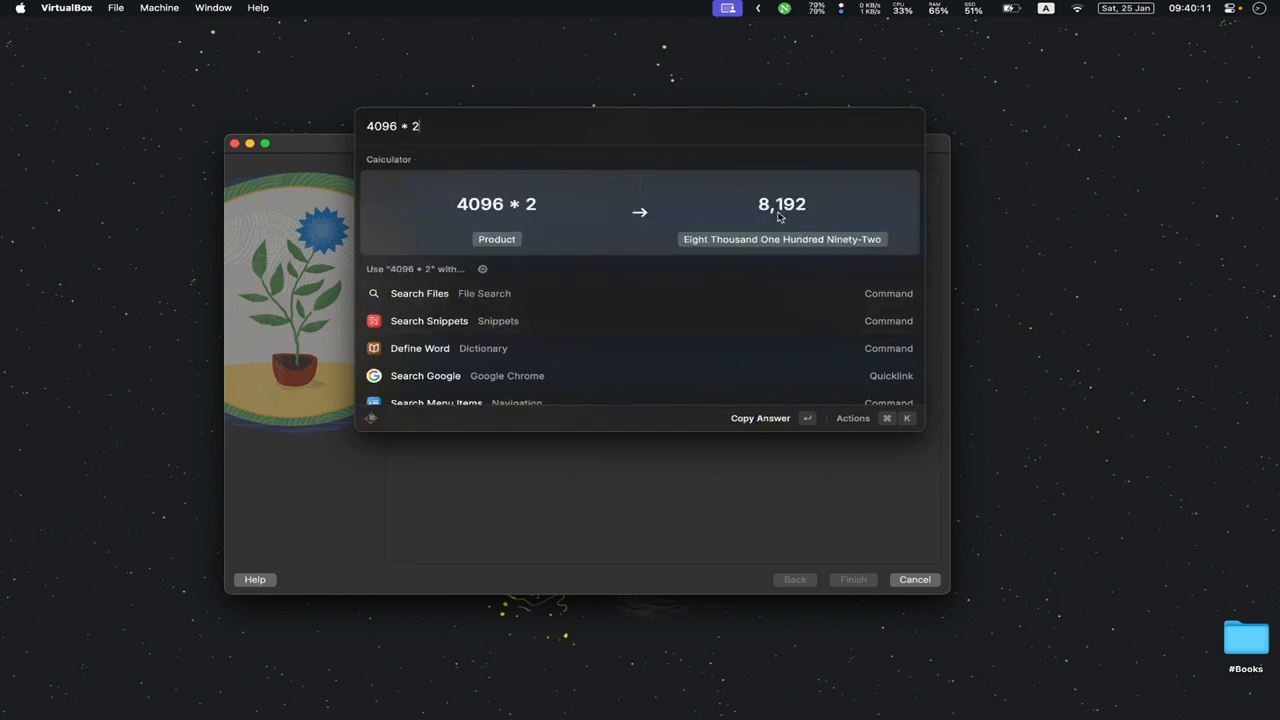
left_click(680, 484)
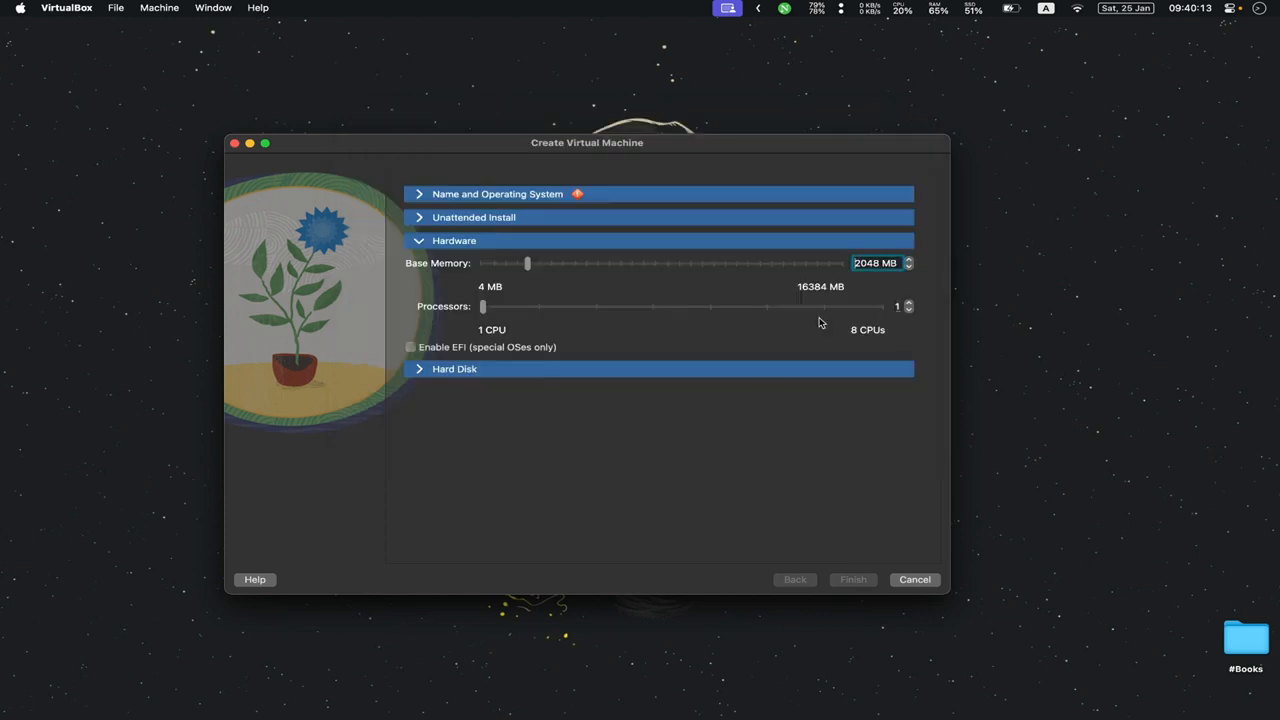
triple_click(866, 262)
type("8192")
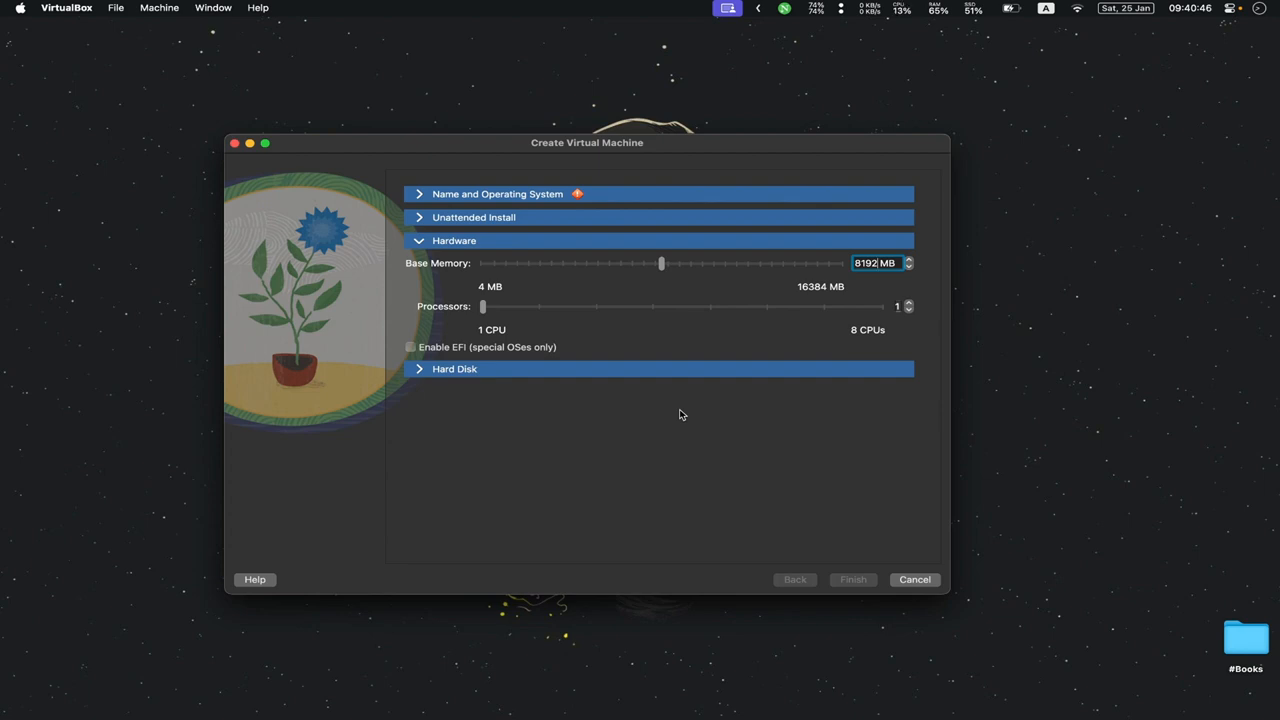
left_click_drag(485, 307, 539, 307)
Set the new virtual hard disk's size to 35 GB and its file type to VHD (Virtual Hard Disk).
left_click(515, 369)
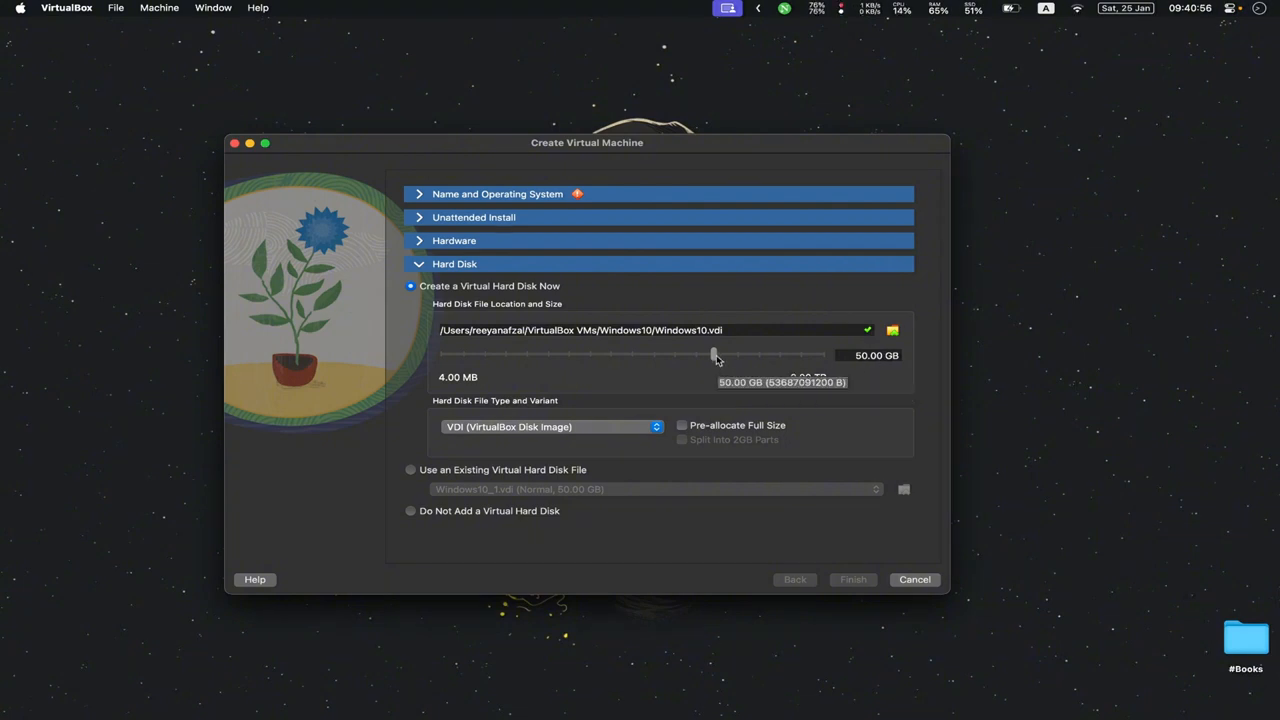
mouse_move(713, 355)
left_mouse_down()
mouse_move(680, 356)
mouse_move(699, 357)
left_mouse_up()
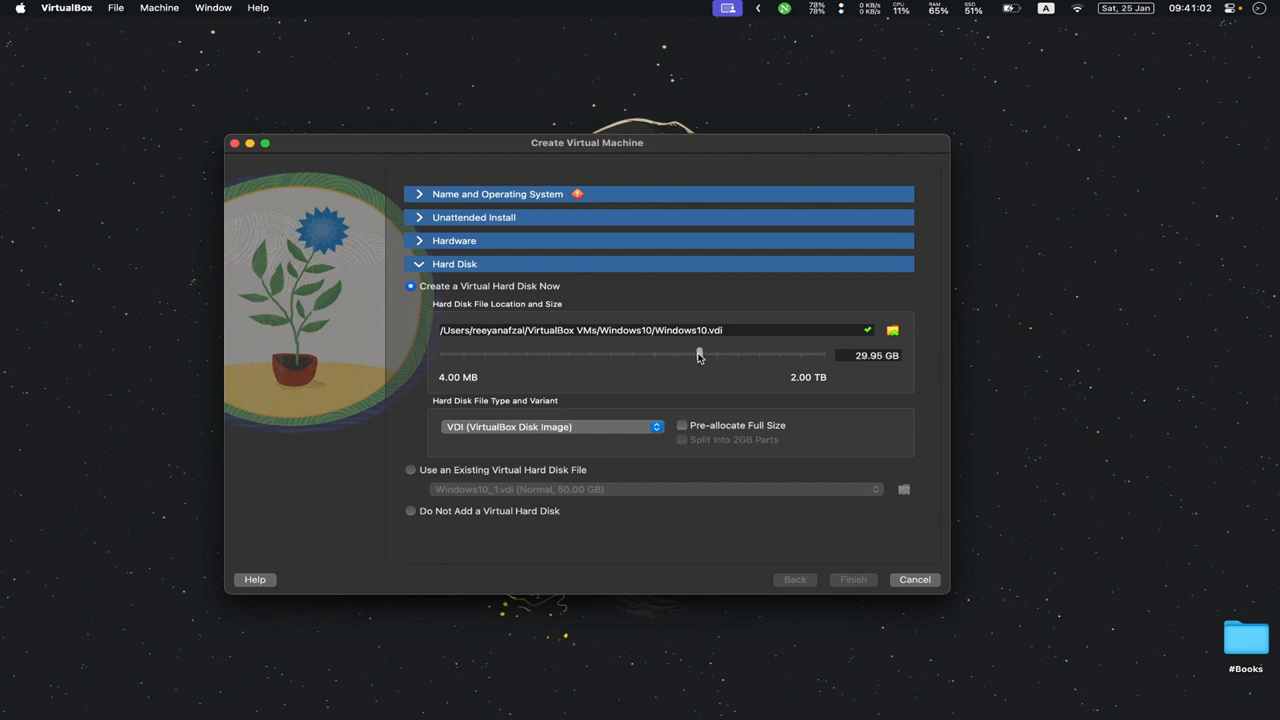
left_click(861, 357)
left_click_drag(850, 357, 916, 362)
type("35")
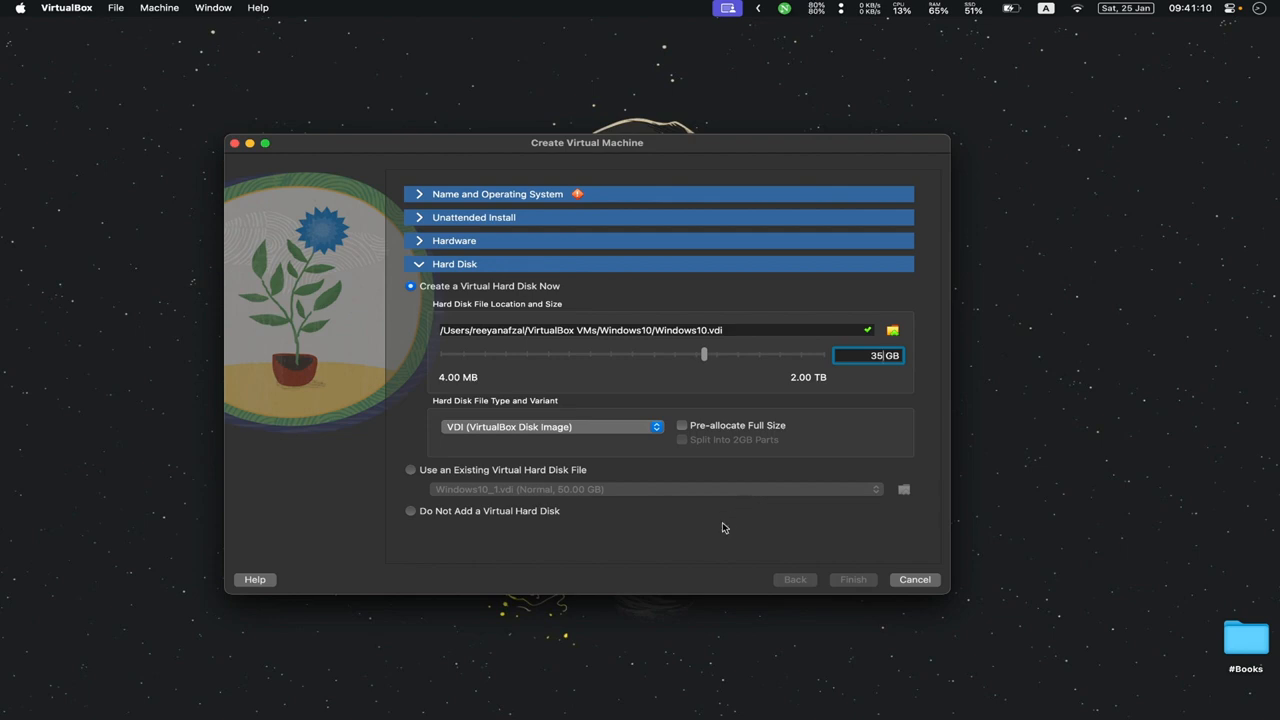
left_click(635, 430)
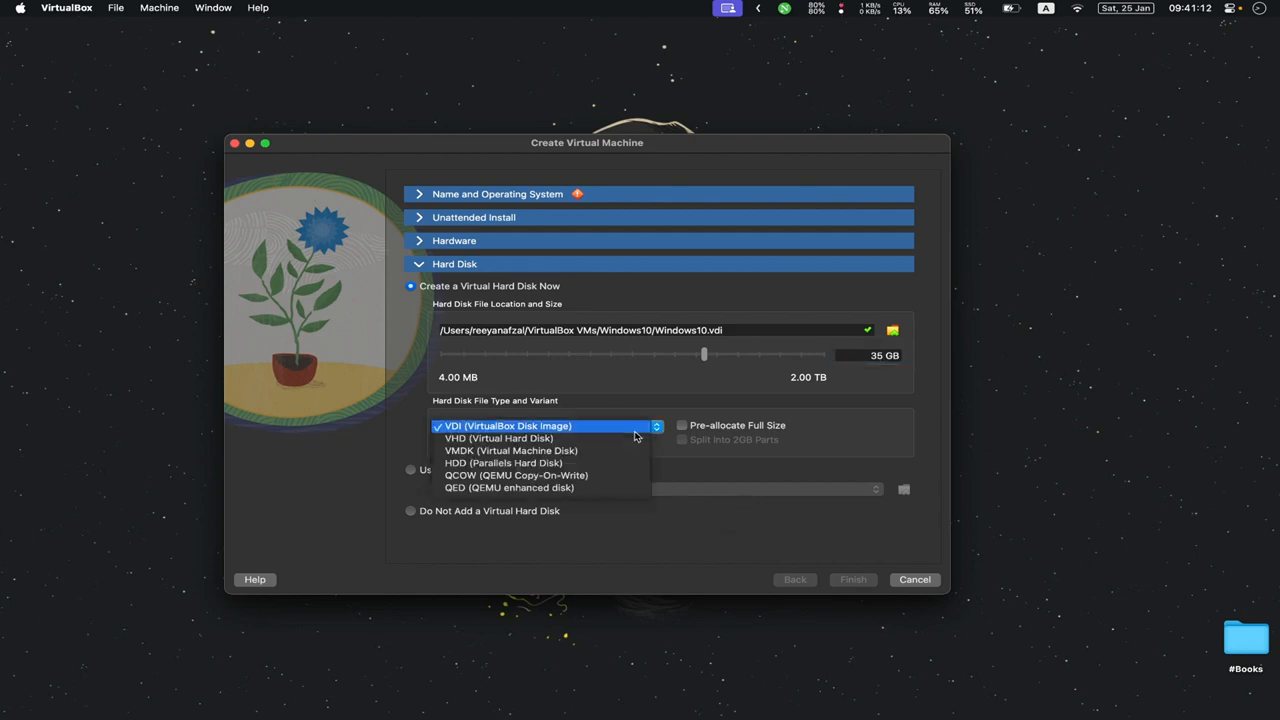
left_click(490, 446)
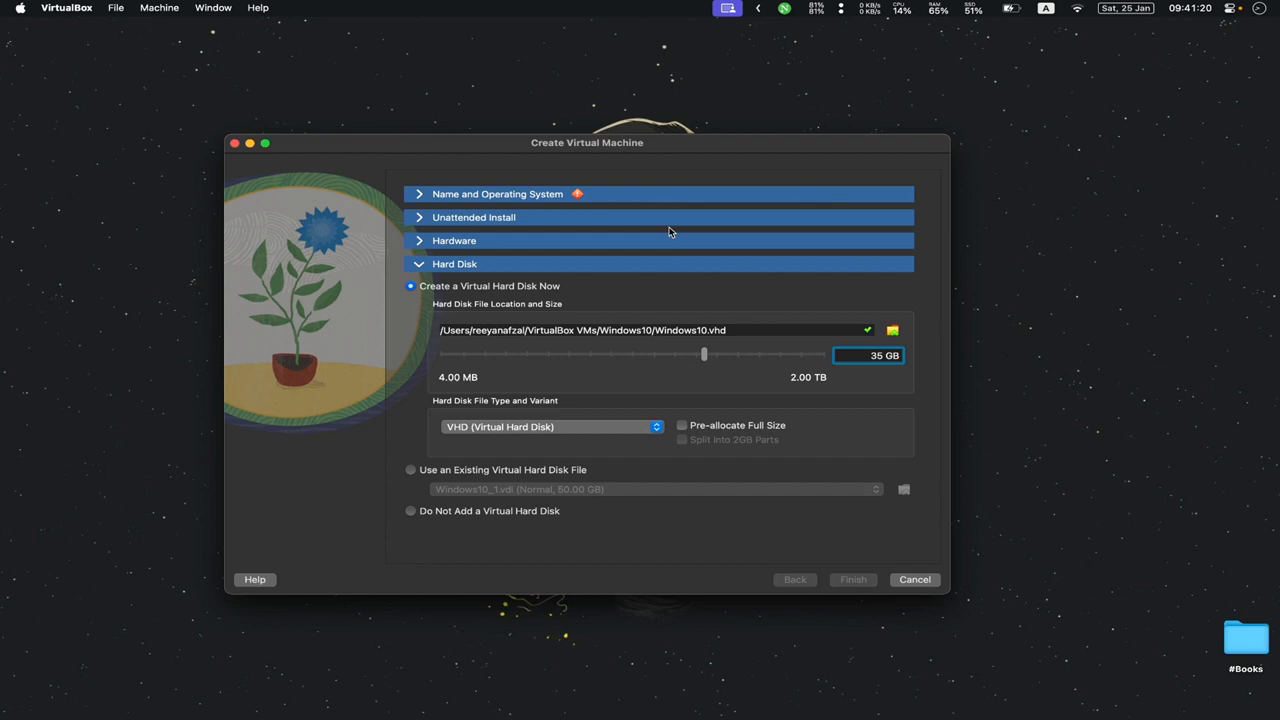
Rename the new virtual machine to Windows and finish creating it.
left_click(718, 196)
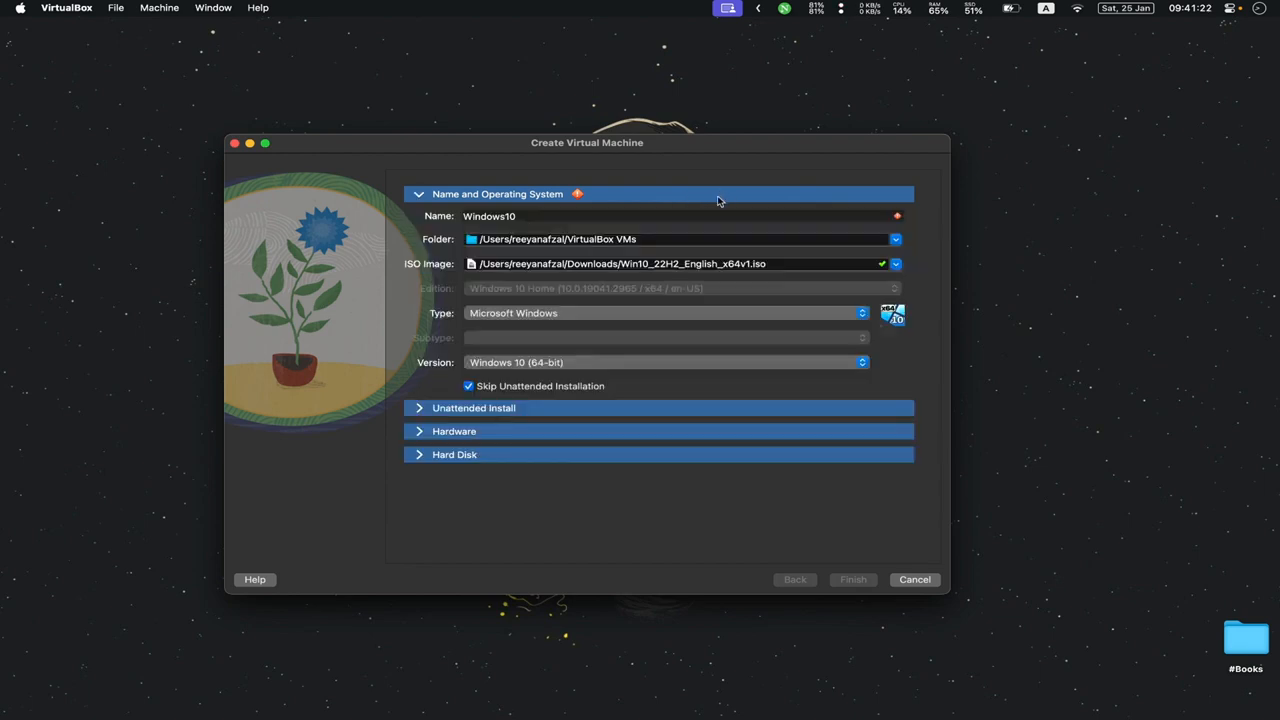
left_click(893, 216)
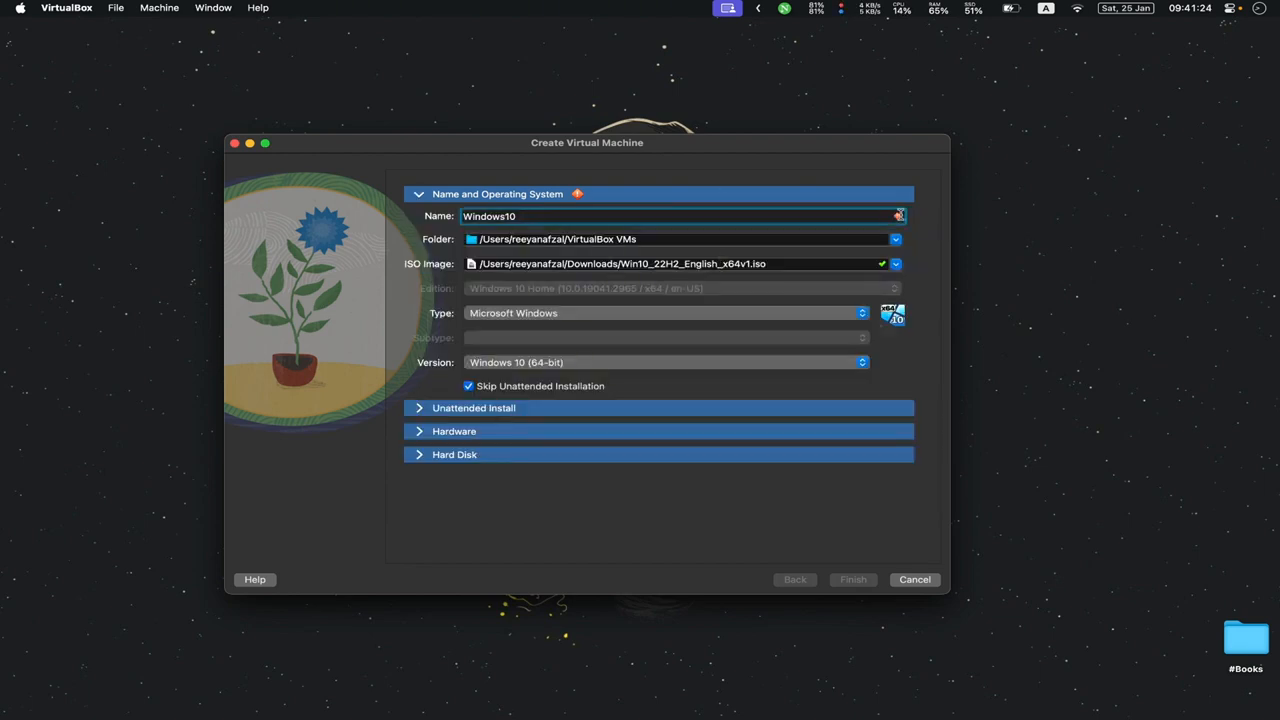
key("BackSpace")
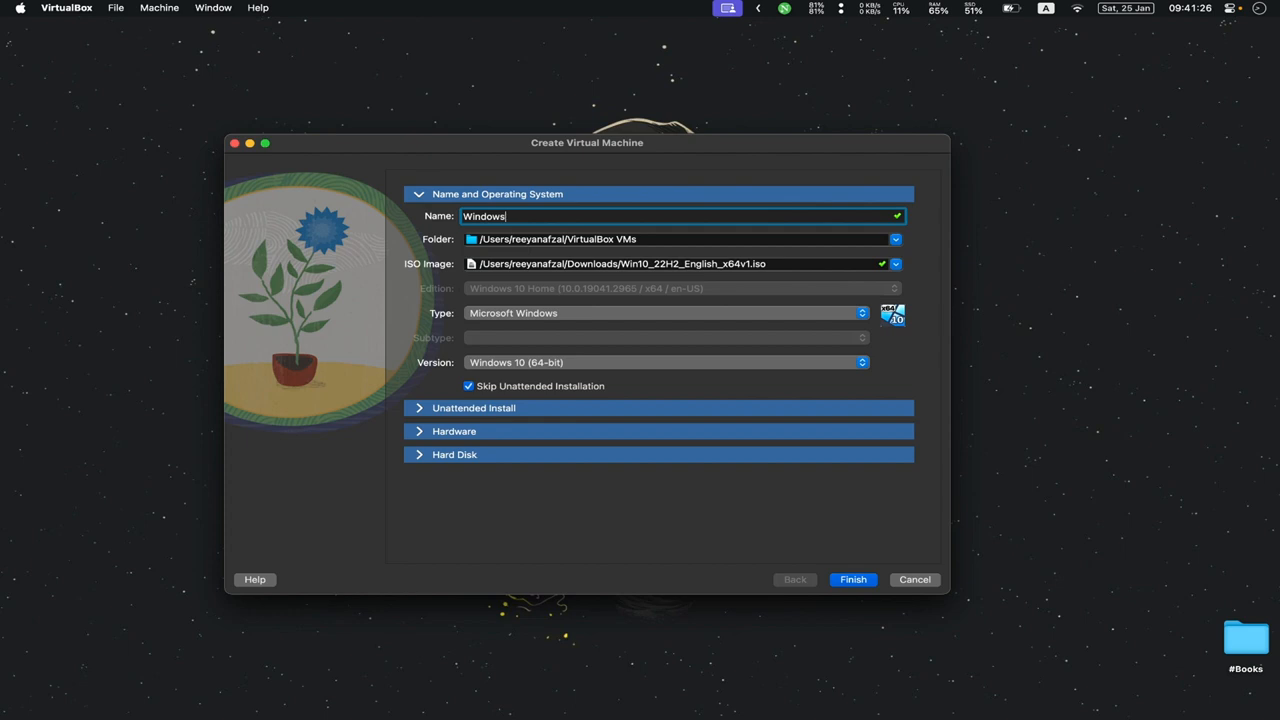
type("10")
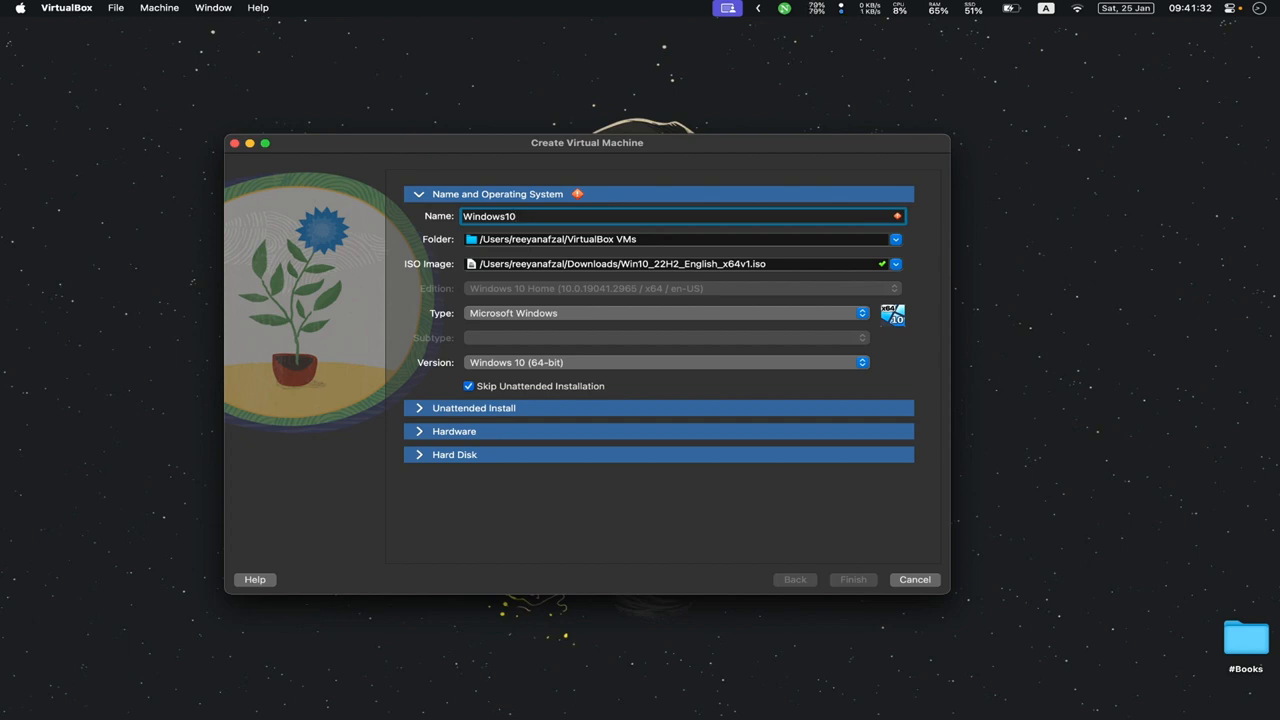
key("BackSpace")
key("BackSpace")
left_click(855, 579)
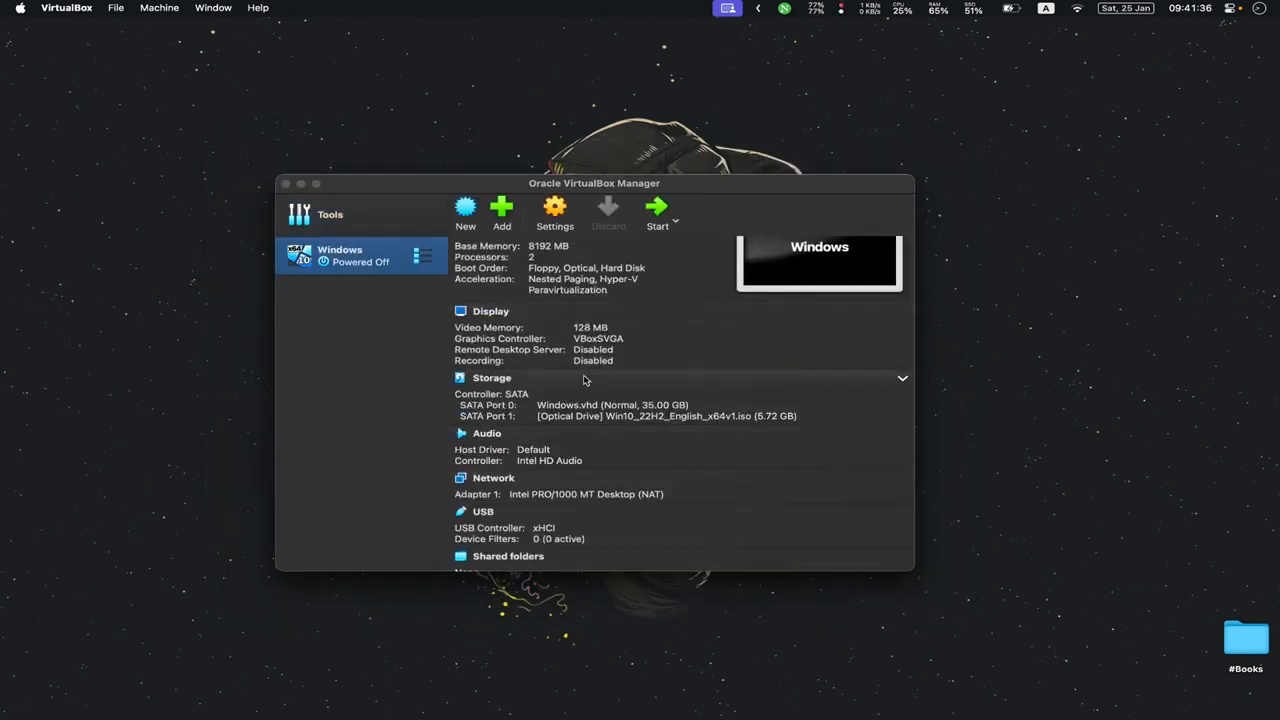
Open the Windows virtual machine's settings and show its processor options under System.
scroll(560, 360, "up", 2)
scroll(585, 378, "down", 1)
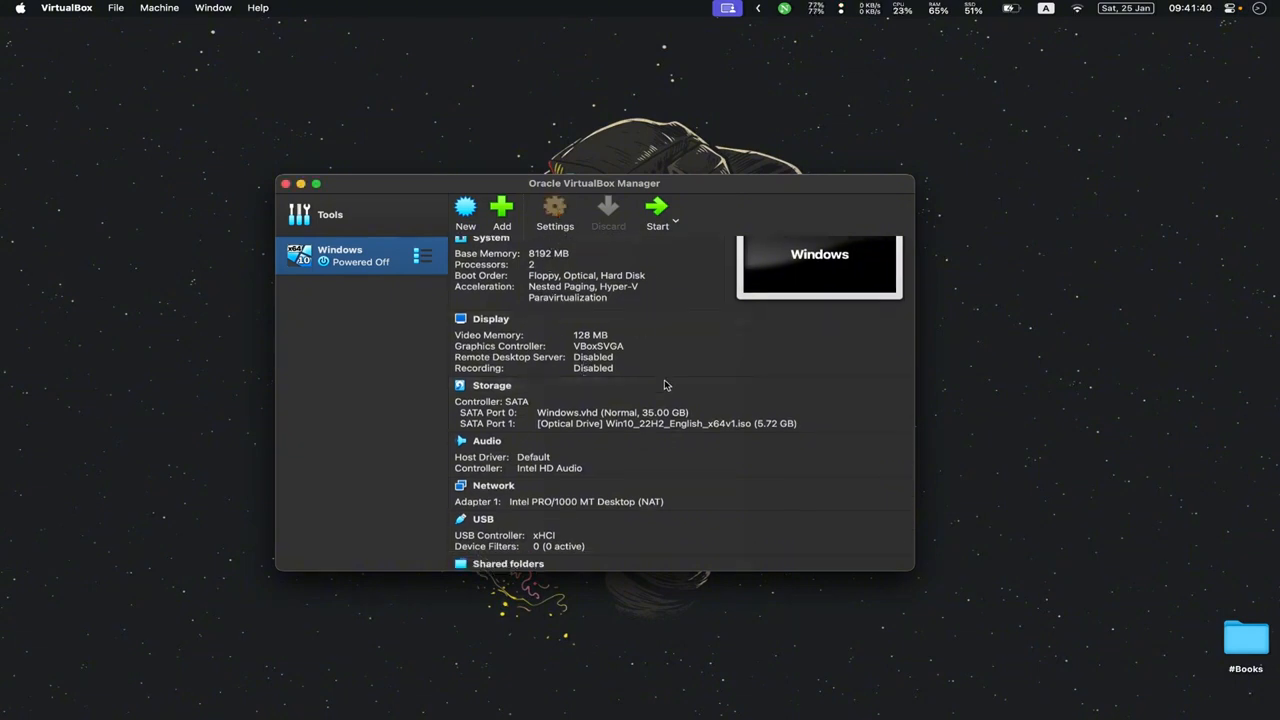
key("super+s")
scroll(647, 341, "down", 2)
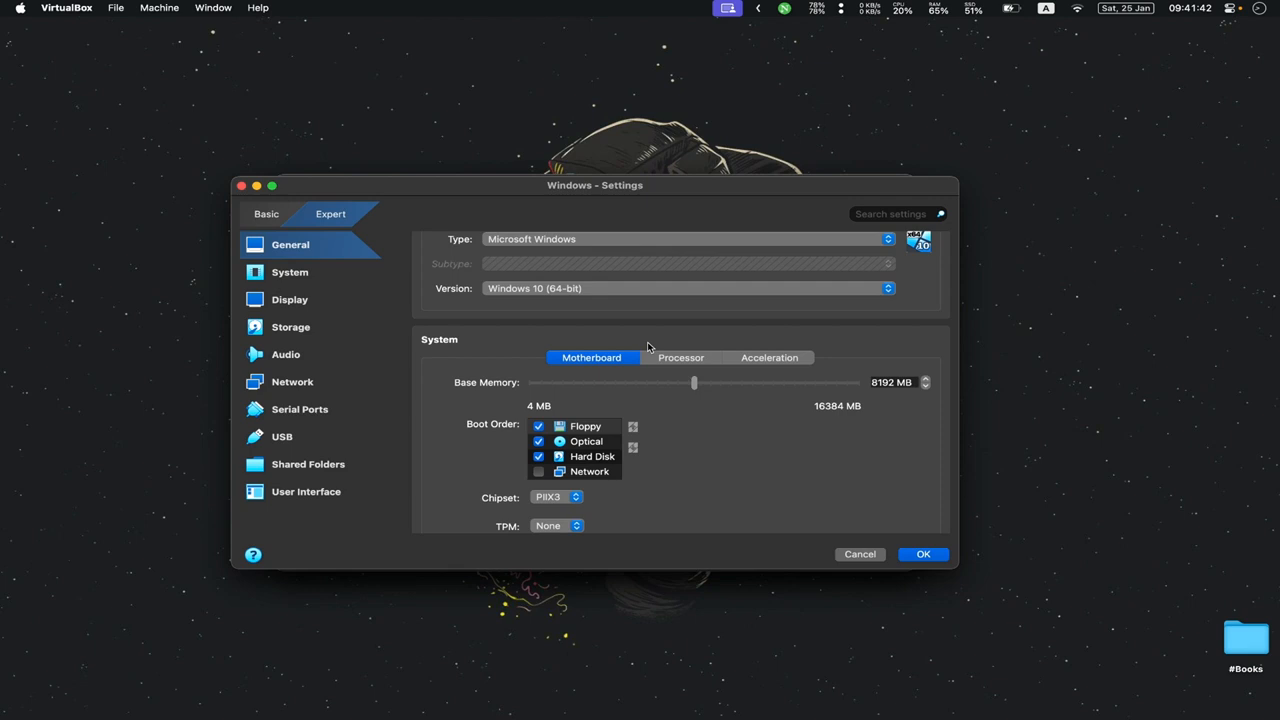
scroll(647, 346, "down", 1)
left_click(678, 326)
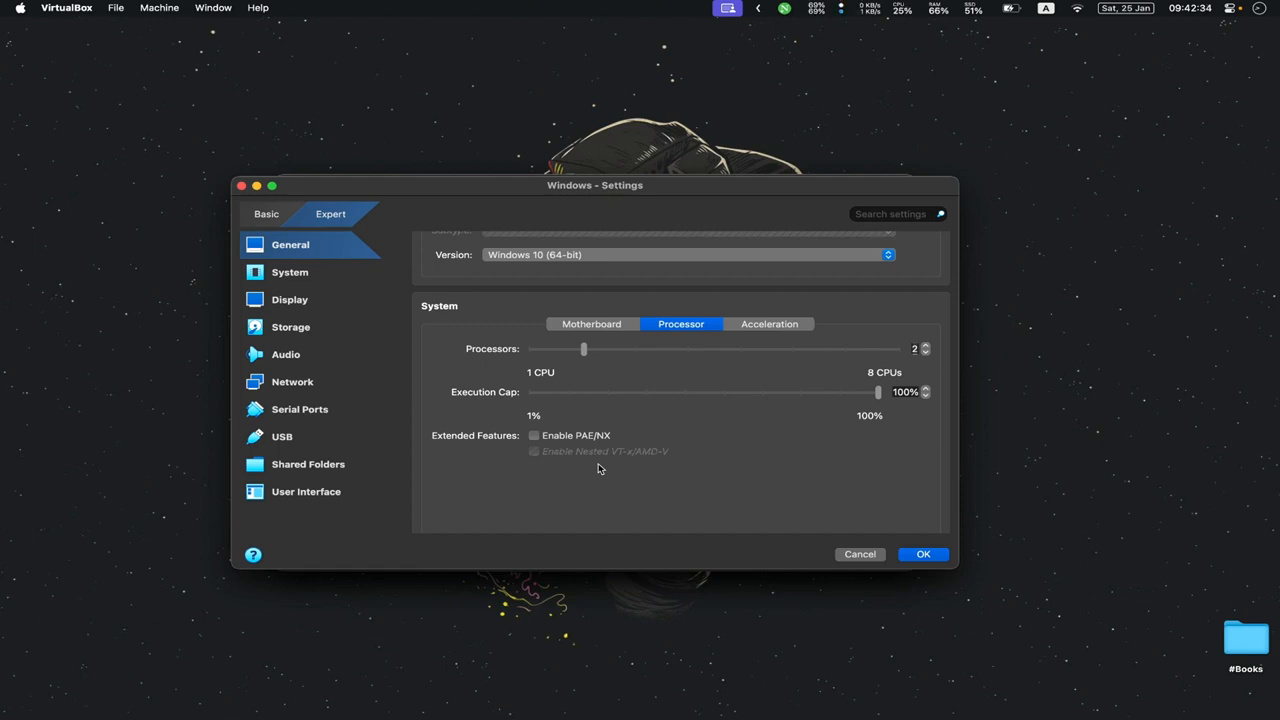
Switch to WezTerm and prepare the command VboxManage modifyvm "Windows" --nested-hw-virt on, removing the 10 from the suggested machine name.
key("alt+space")
key("Return")
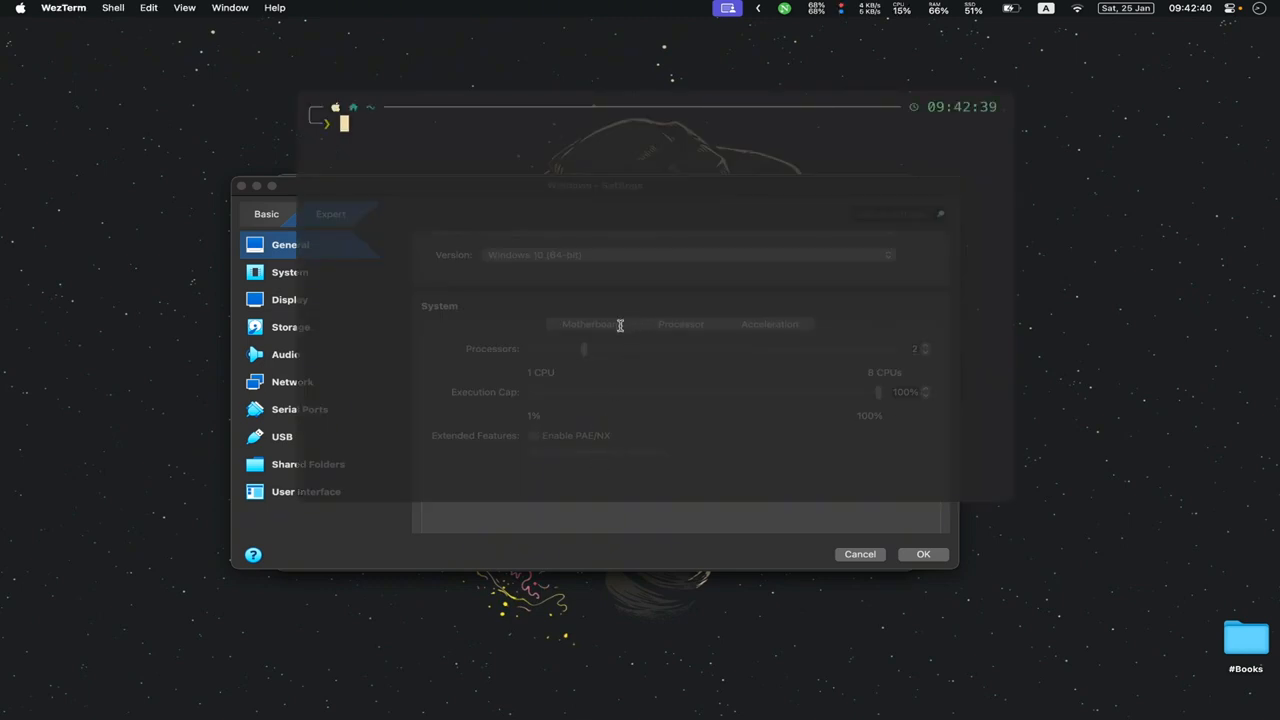
type("V")
key("Right")
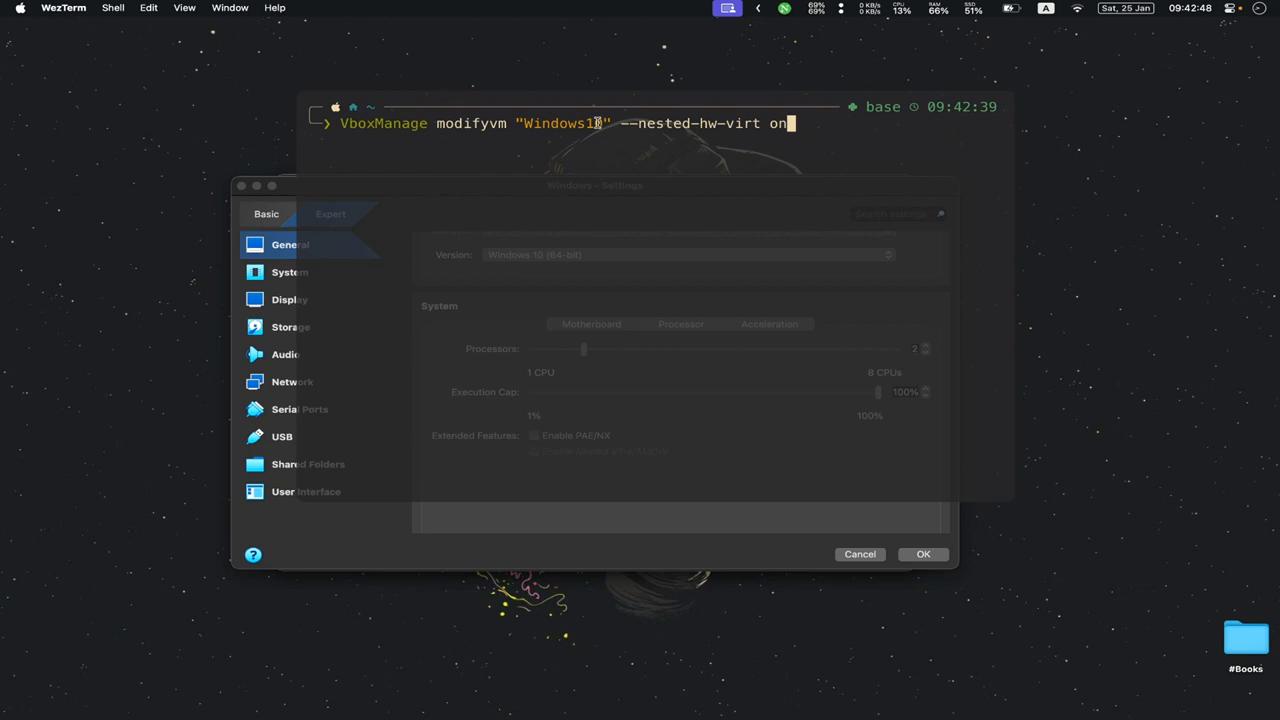
key("Left")
key("Left")
key("Left")
key("Left")
key("Left")
key("Left")
key("Left")
key("Left")
key("Left")
key("Left")
key("Left")
key("Left")
key("Left")
key("Left")
key("Left")
key("Left")
key("Left")
key("Left")
key("Left")
key("Left")
key("Left")
key("BackSpace")
key("BackSpace")
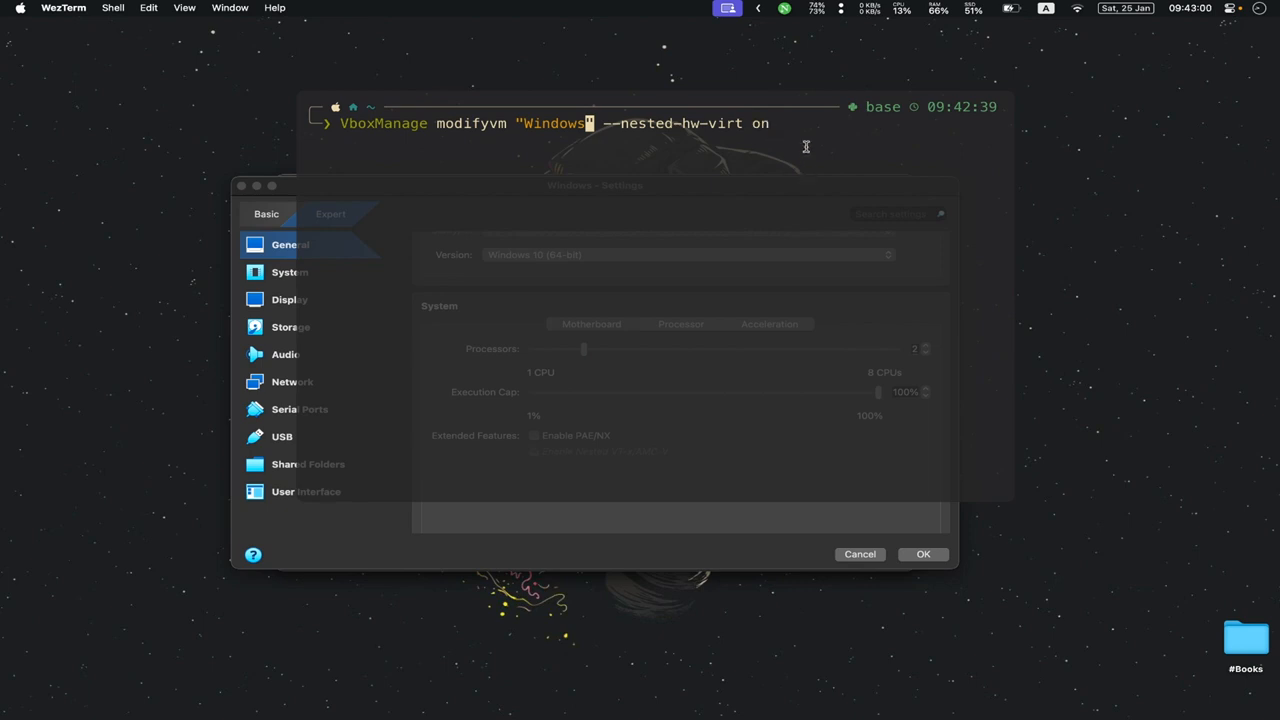
Arrange the terminal and the virtual machine settings side by side, and run the prepared nested virtualization command.
key("Right")
key("Right")
key("Right")
key("Right")
key("Right")
key("Right")
key("Right")
key("Right")
key("Right")
key("Right")
key("Right")
key("Right")
key("Right")
key("Right")
key("Right")
key("Right")
key("Right")
key("Right")
key("Right")
key("Right")
key("Right")
left_click_drag(763, 101, 1073, 120)
left_click_drag(494, 185, 329, 94)
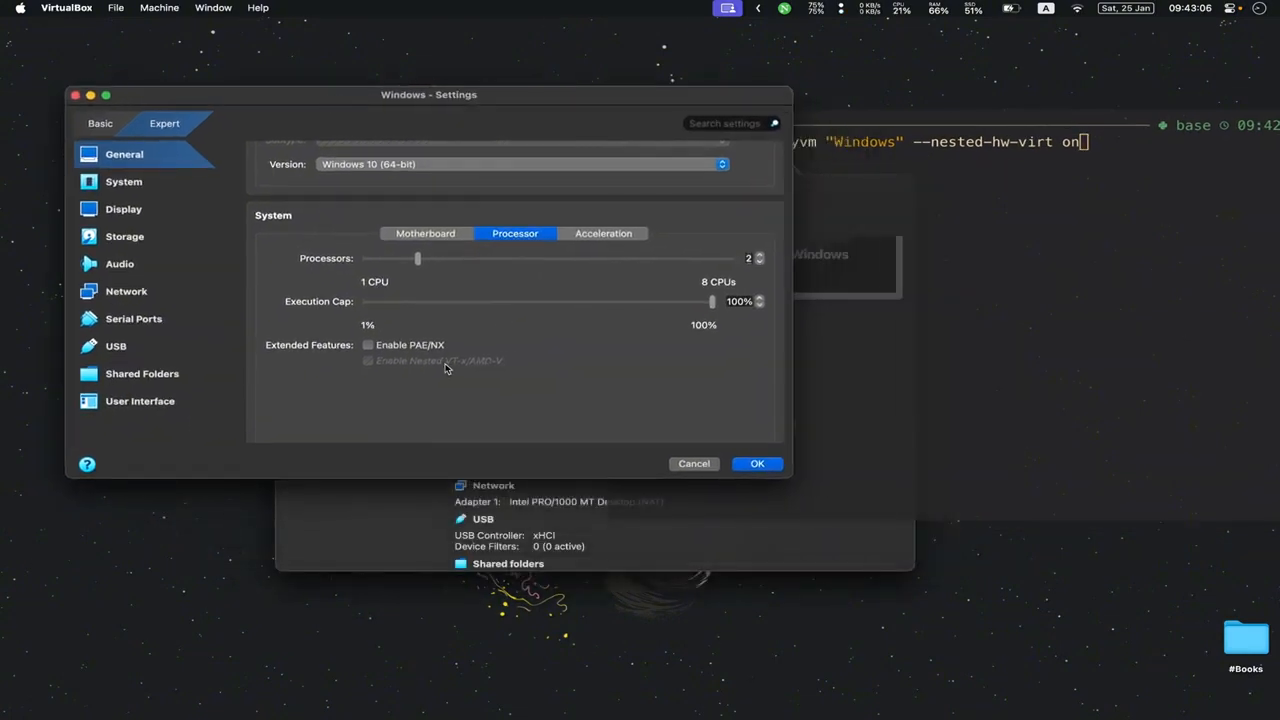
left_click(1088, 320)
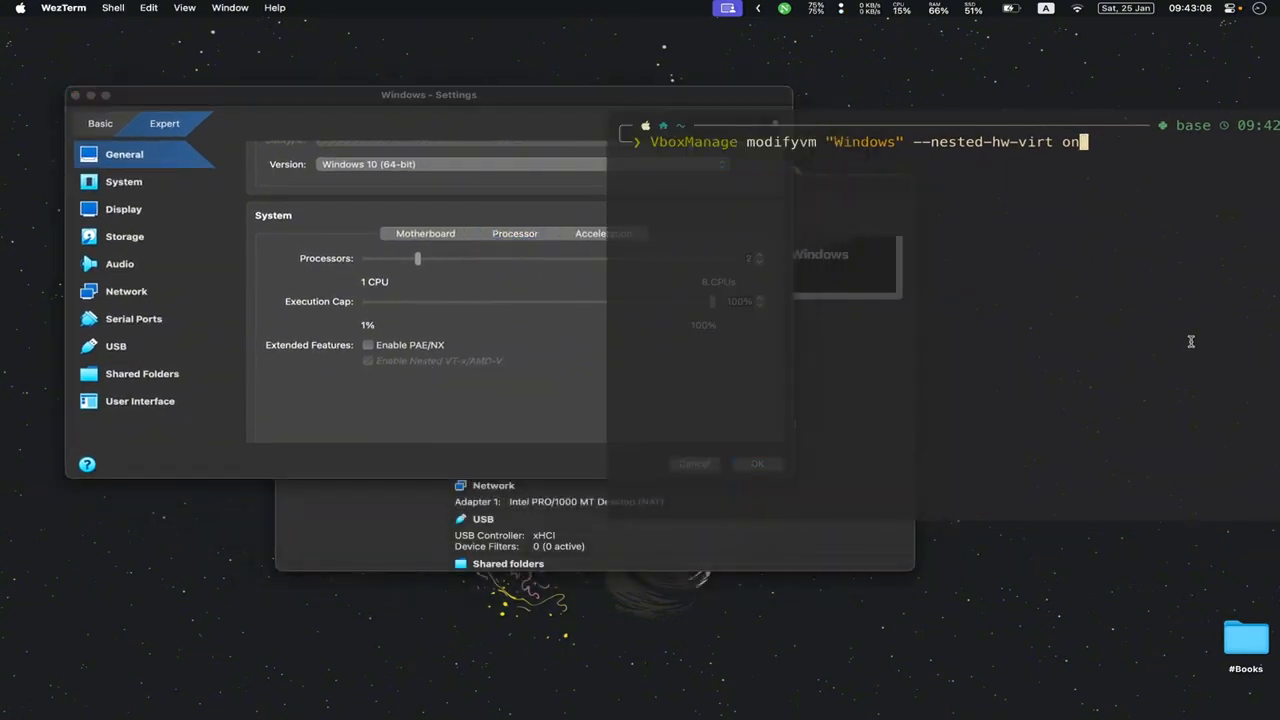
key("Return")
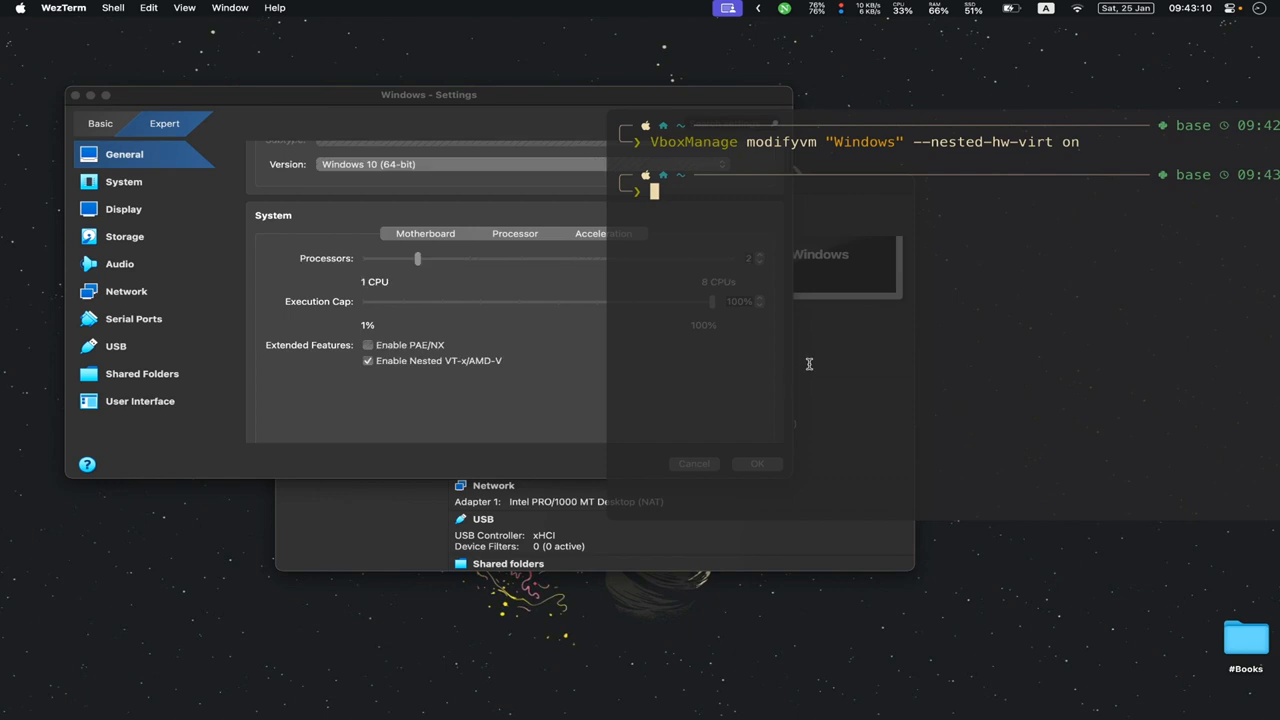
Save the processor settings with Enable Nested VT-x/AMD-V ticked and quit the terminal.
left_click(471, 374)
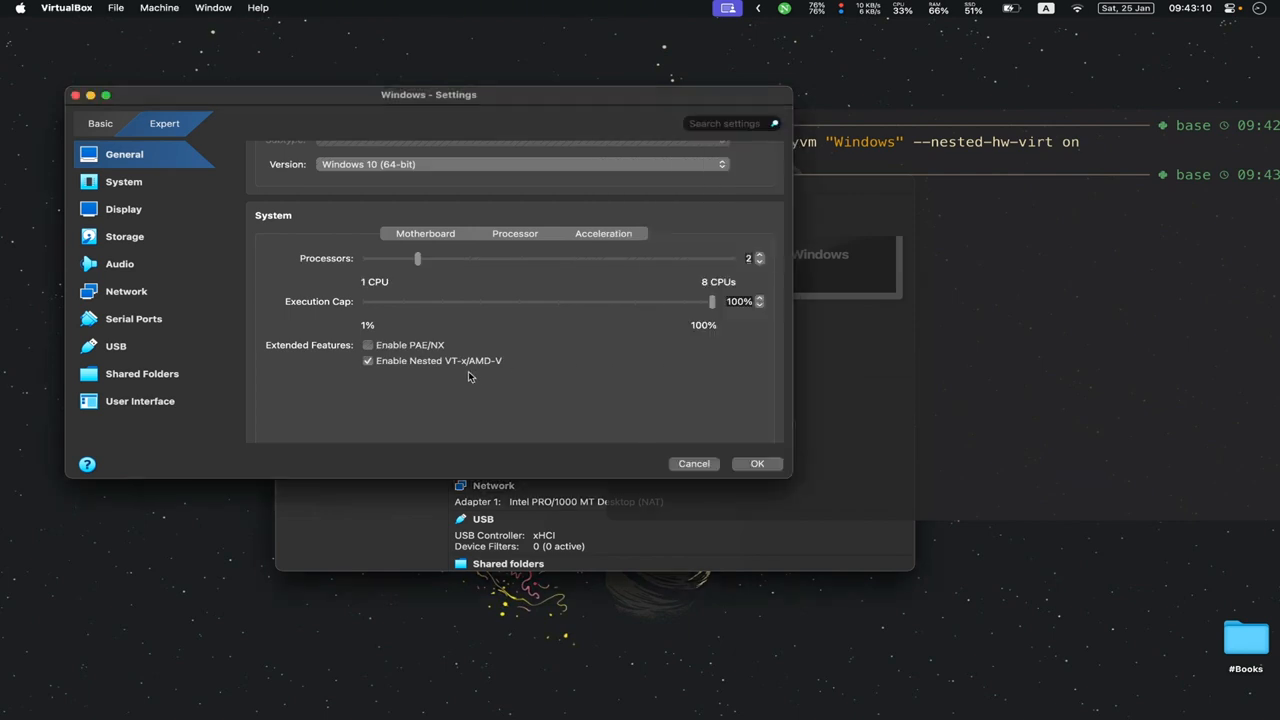
left_click(370, 362)
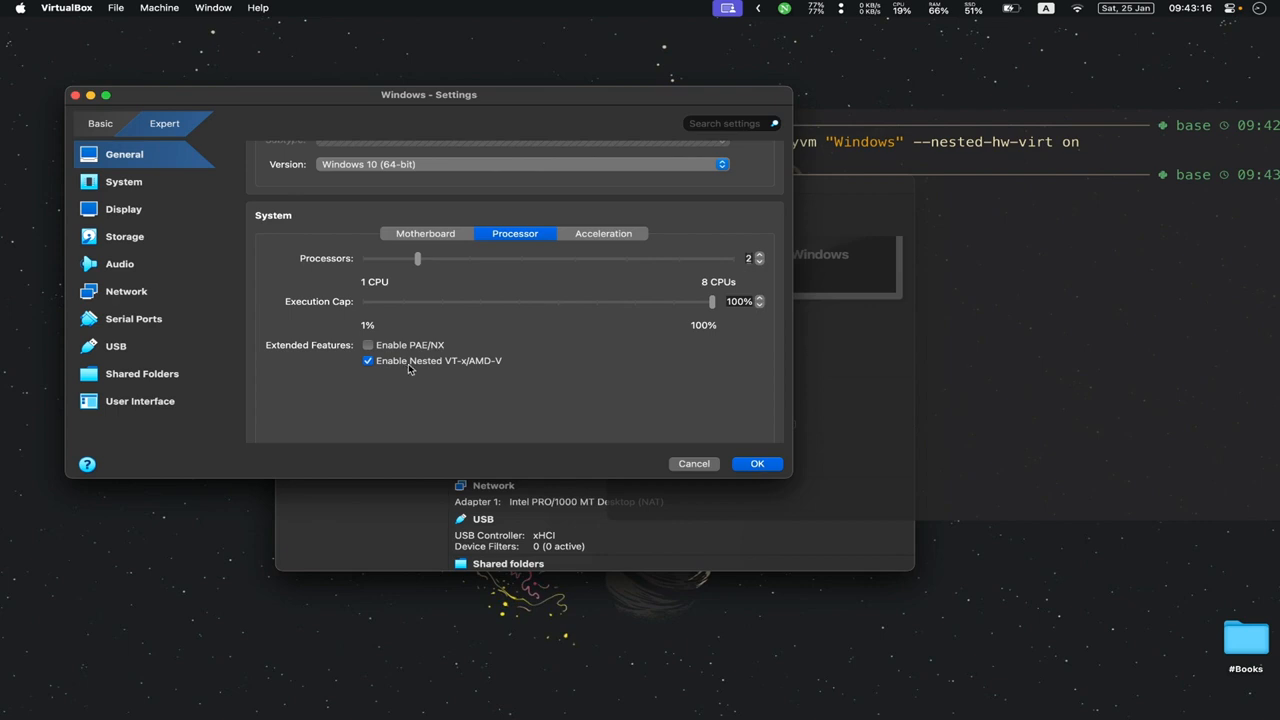
left_click(757, 463)
left_click(900, 217)
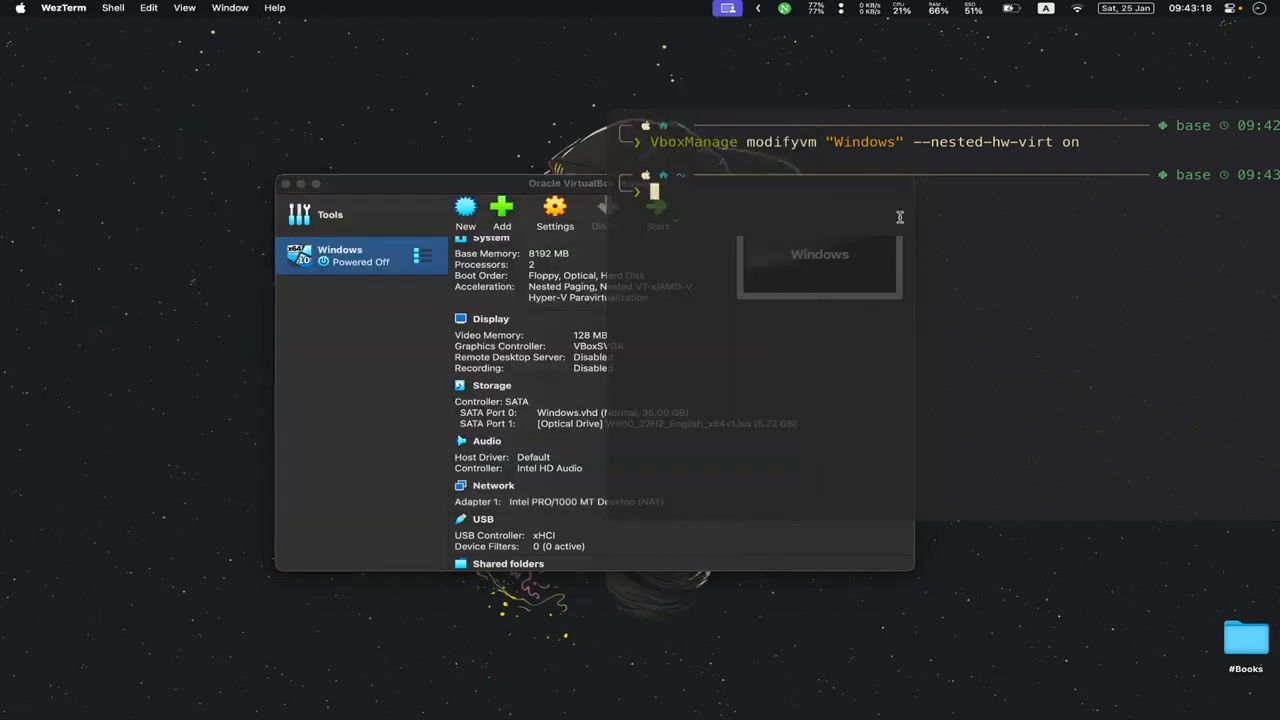
left_click_drag(793, 121, 449, 125)
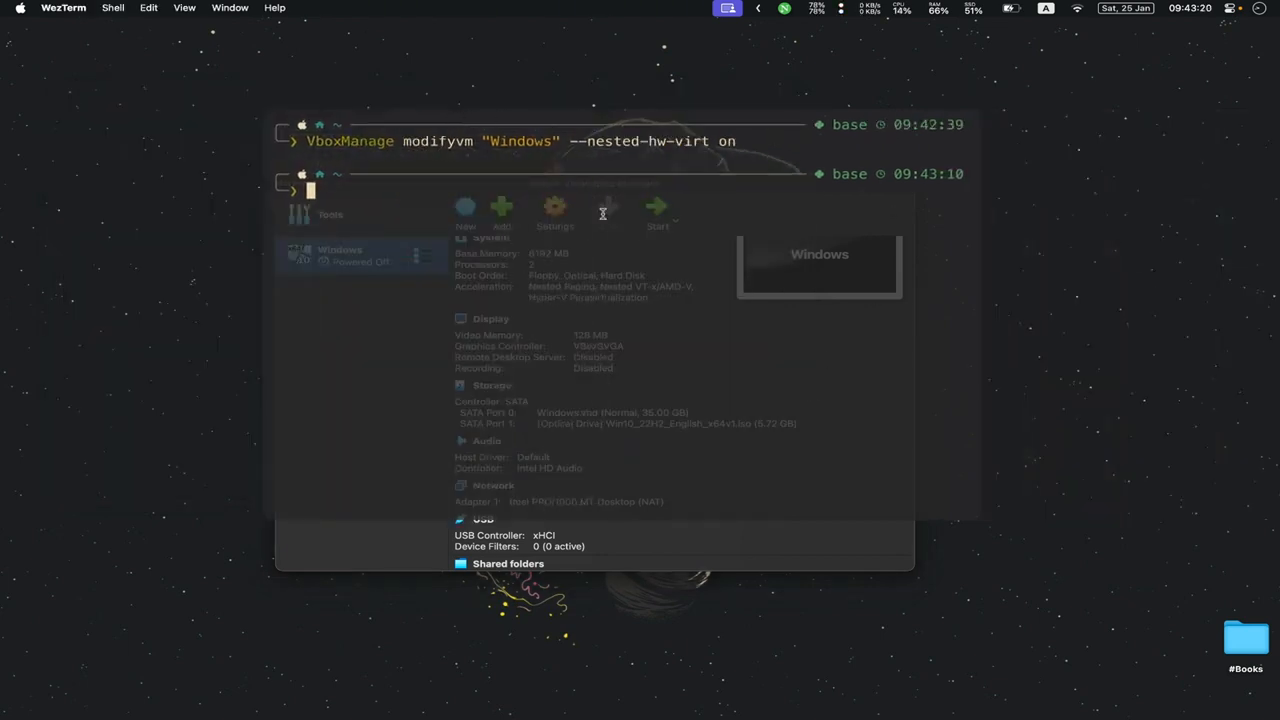
key("super+q")
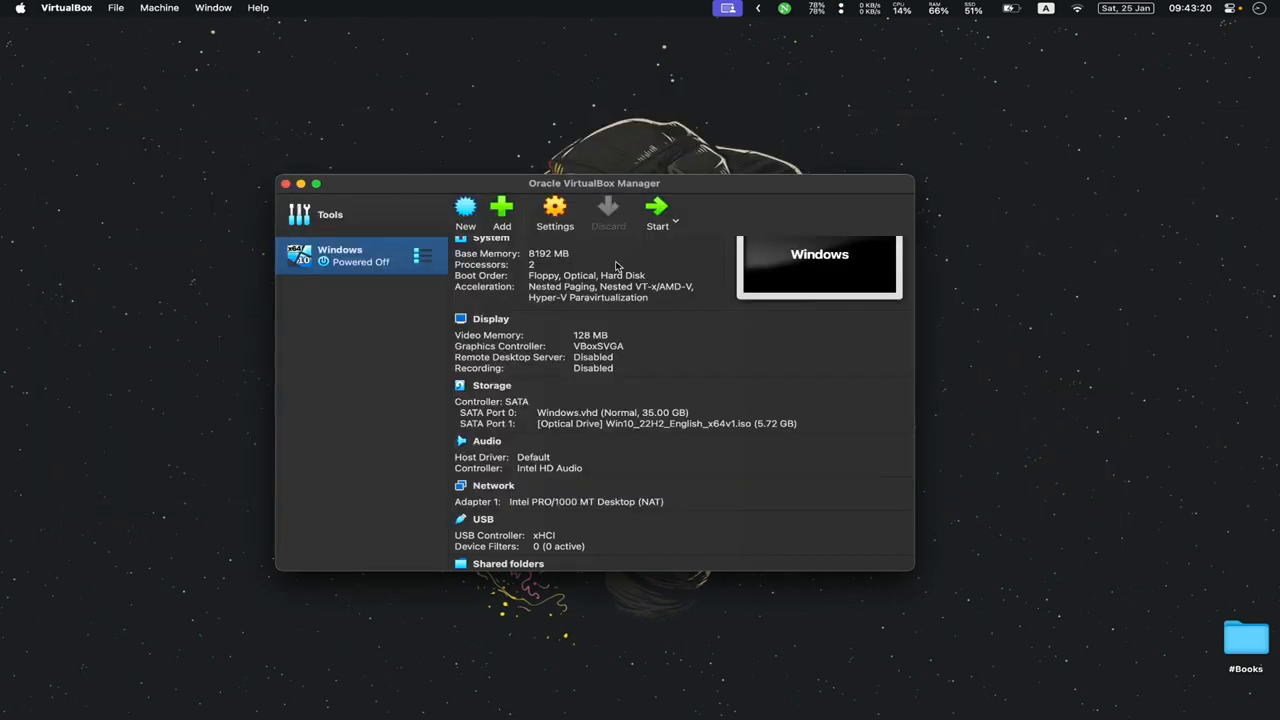
Start the Windows virtual machine, dismiss its keyboard capture notification, and enlarge and reposition its window.
left_click(656, 210)
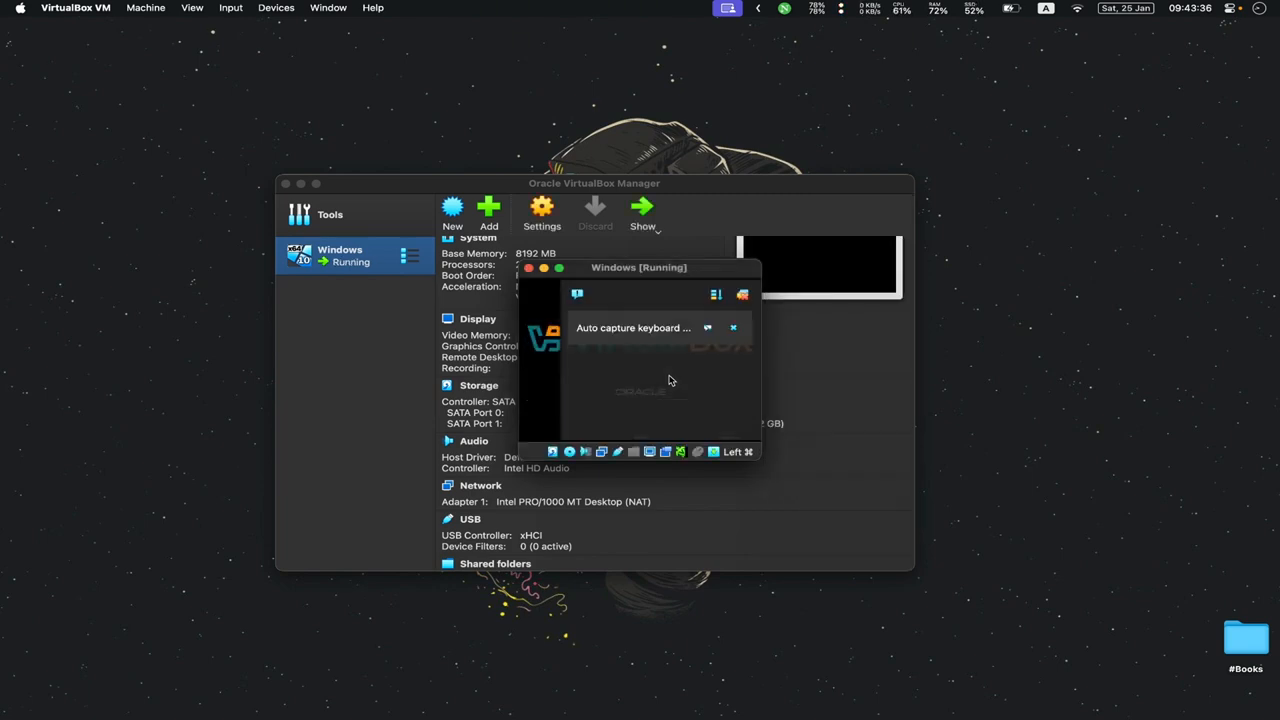
left_click(733, 328)
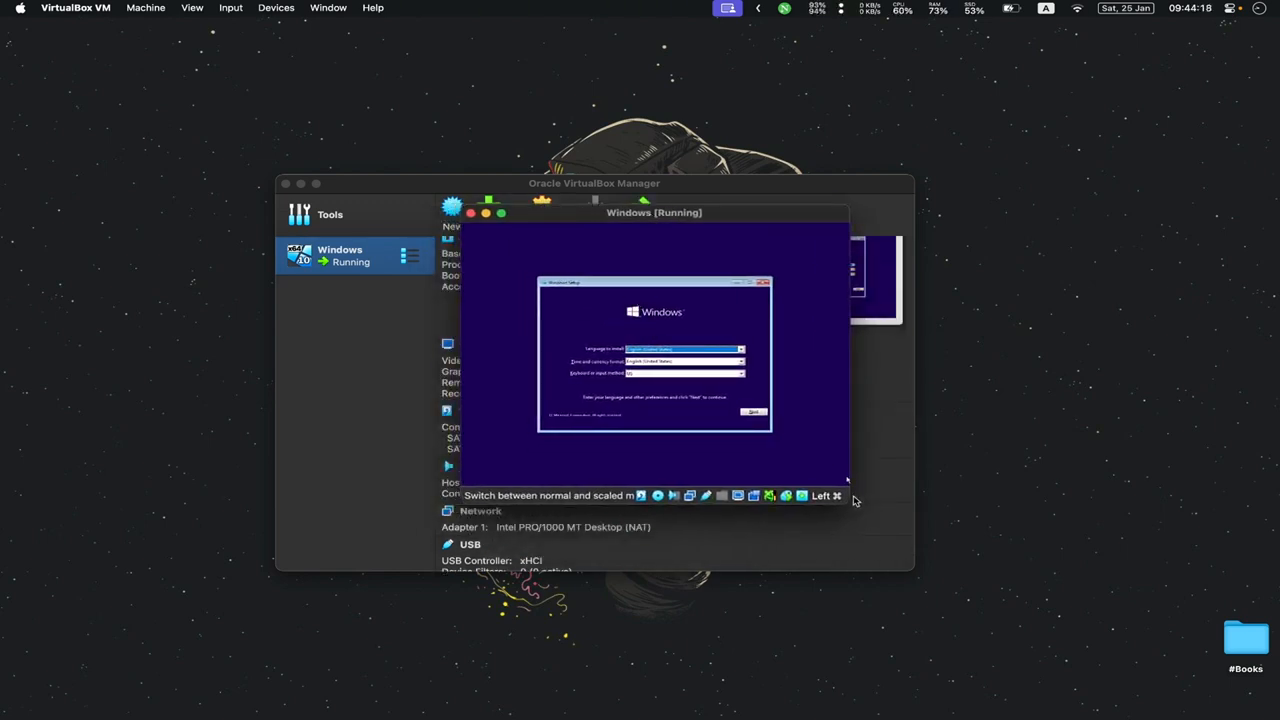
left_click_drag(849, 502, 1034, 614)
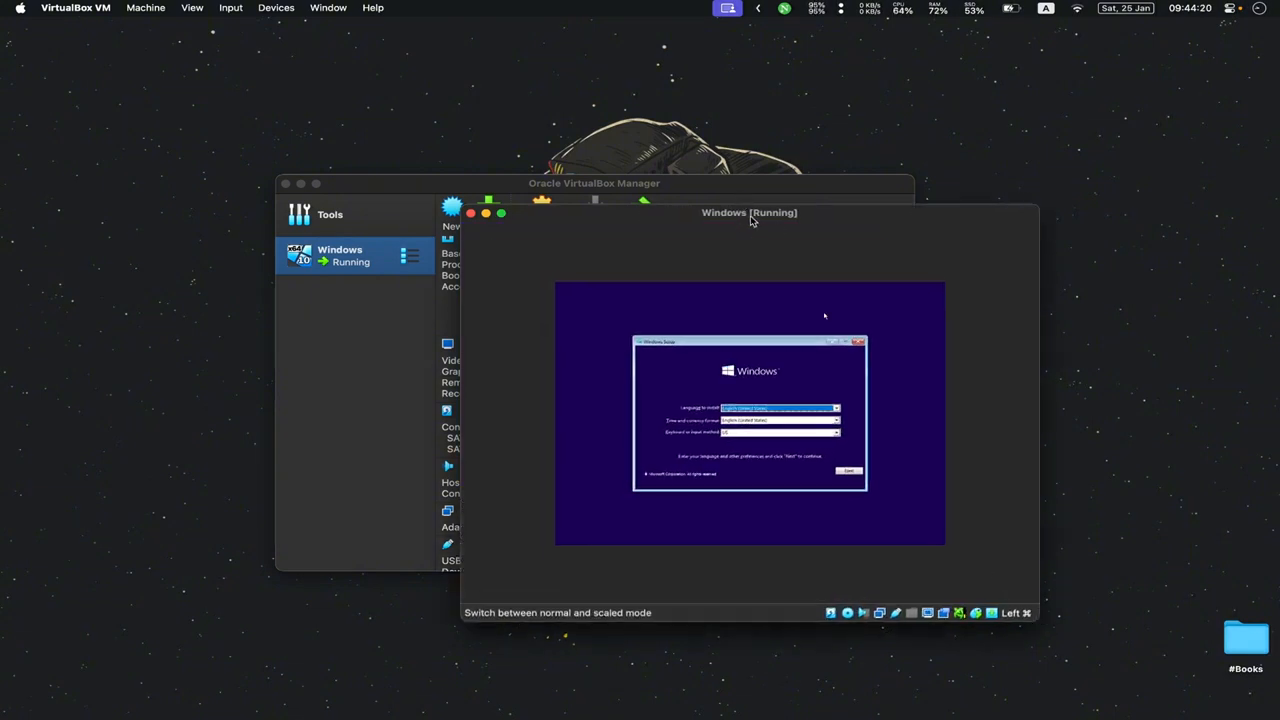
left_click_drag(754, 220, 646, 144)
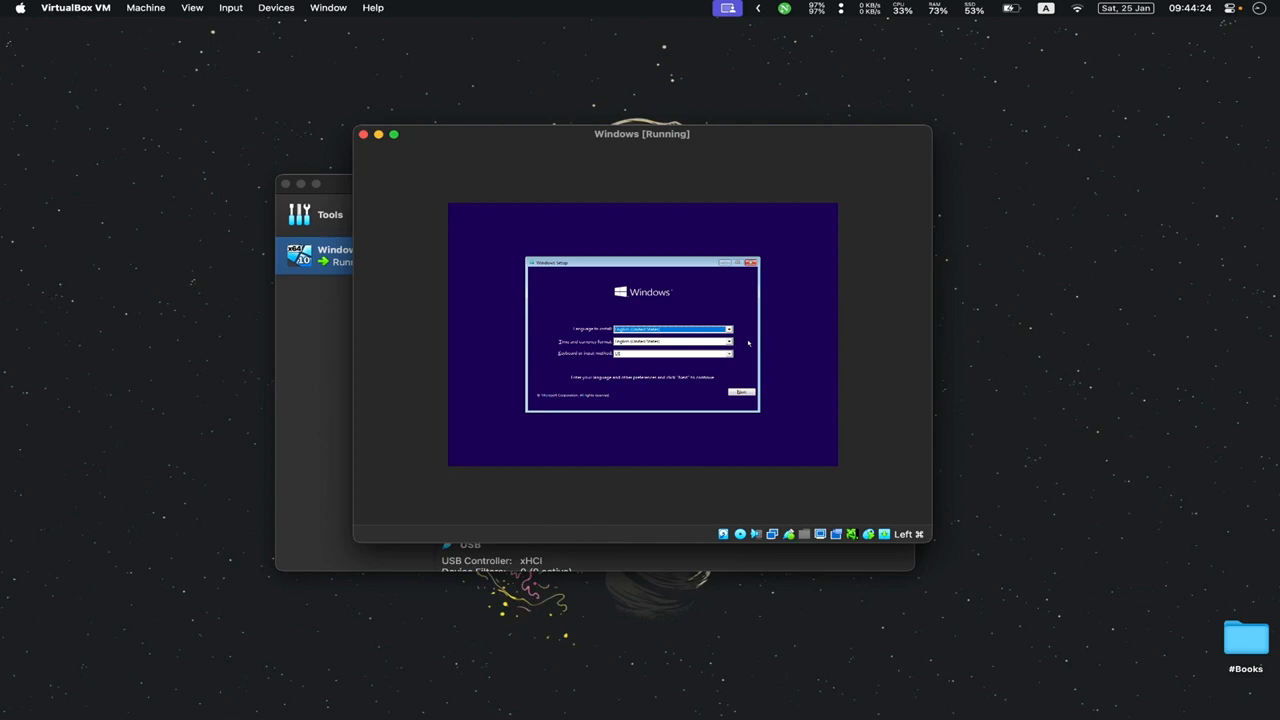
Start the Windows installation with the default language and keyboard options, continuing without a product key.
left_click(740, 392)
left_click(655, 340)
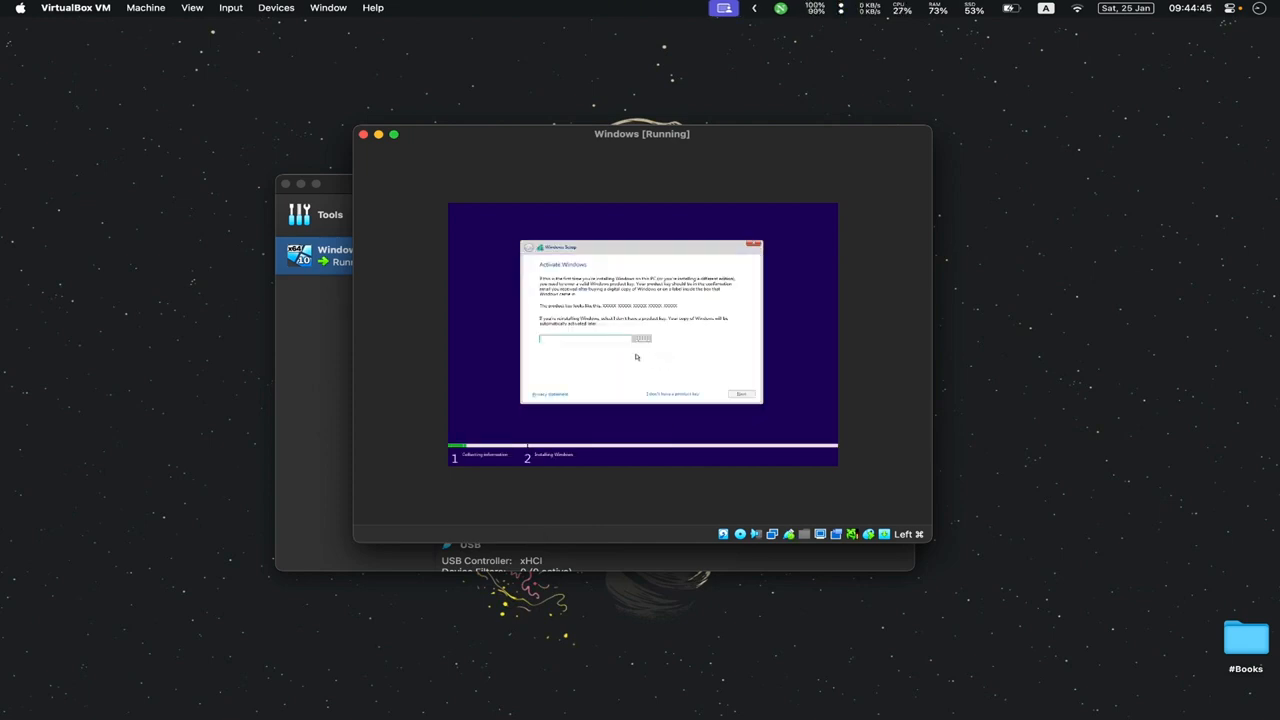
left_click(662, 395)
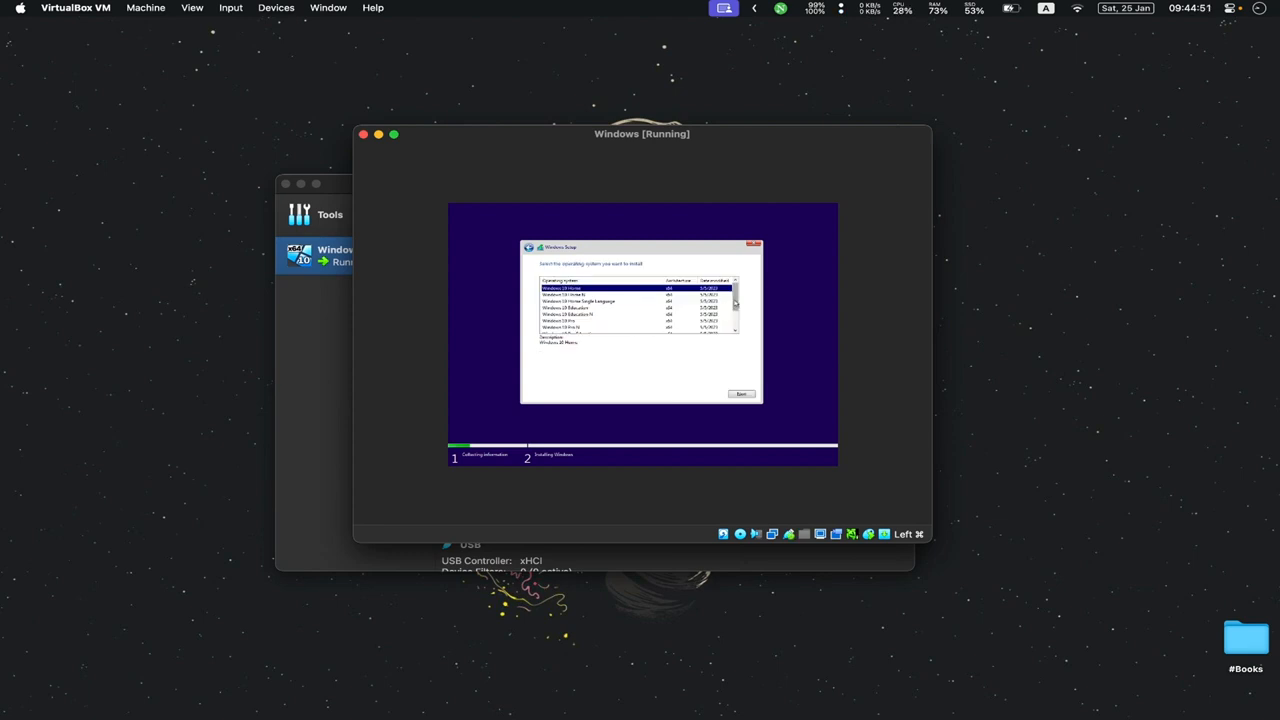
Choose Windows 10 Pro as the operating system, accept the license terms and proceed with the installation.
left_click(663, 321)
left_click(740, 393)
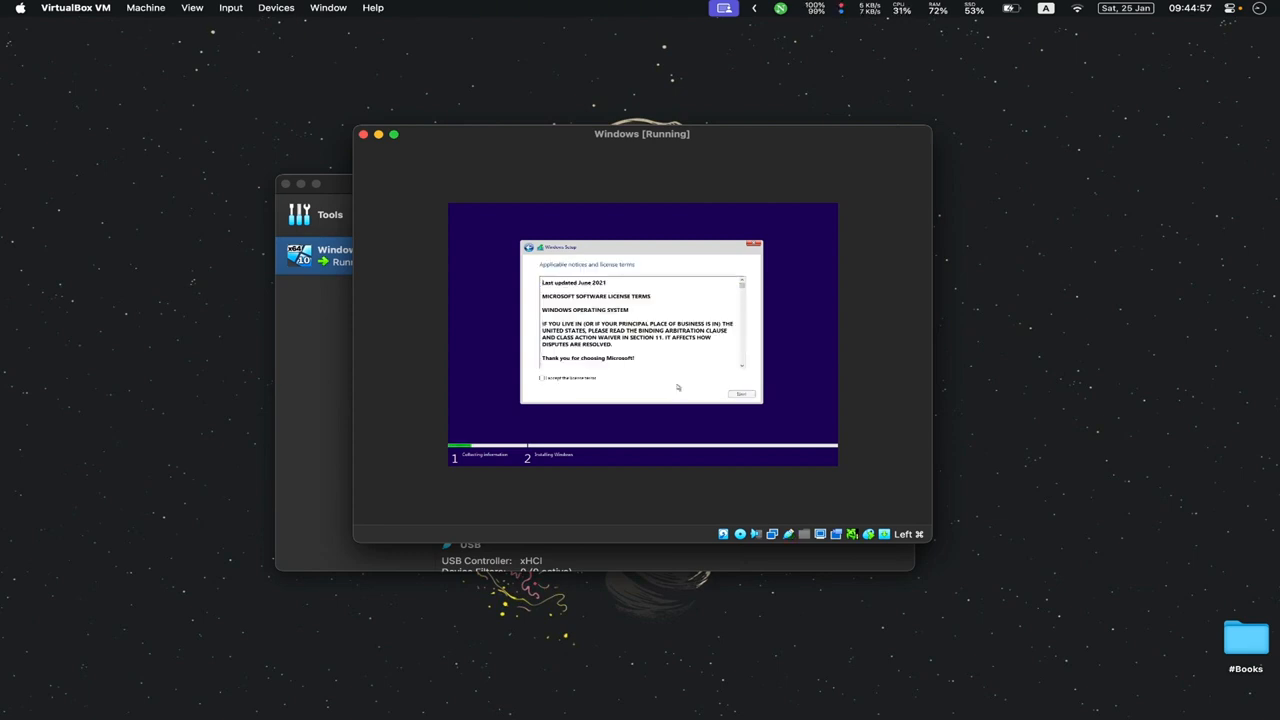
left_click(626, 379)
left_click(650, 346)
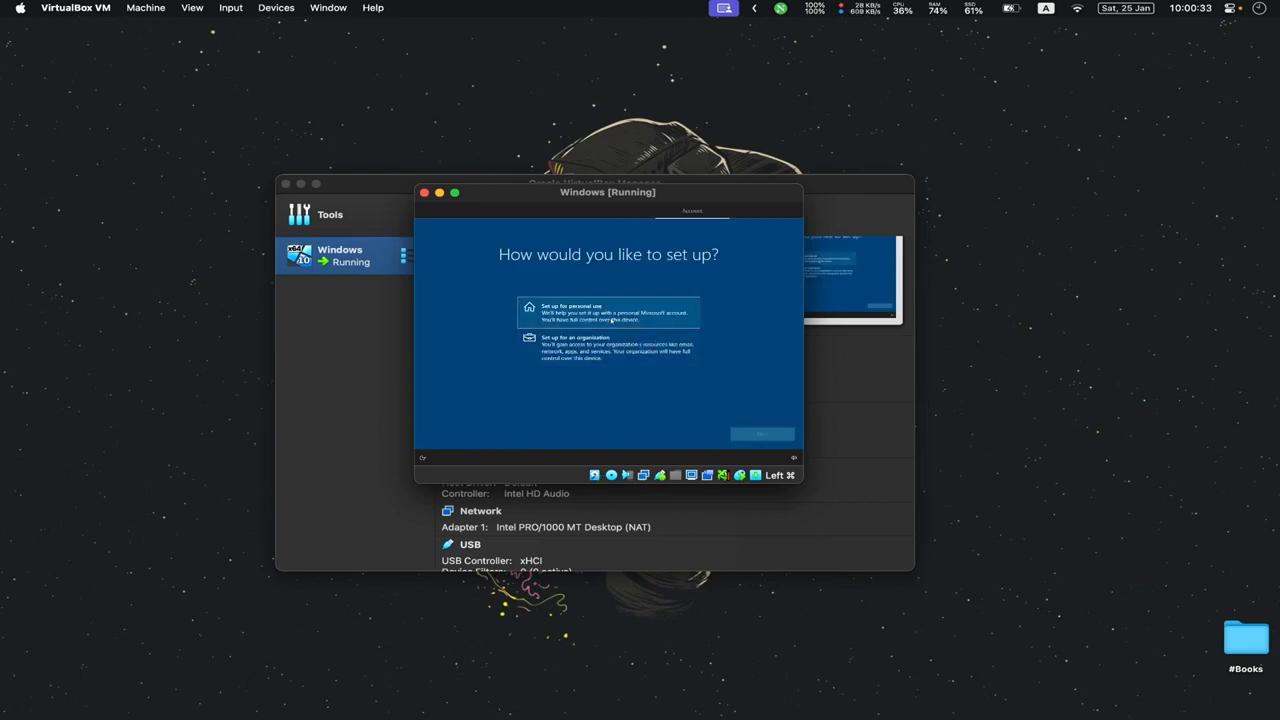
Set up Windows for personal use with an offline account and limited experience, and enter the account's user name.
left_click(590, 314)
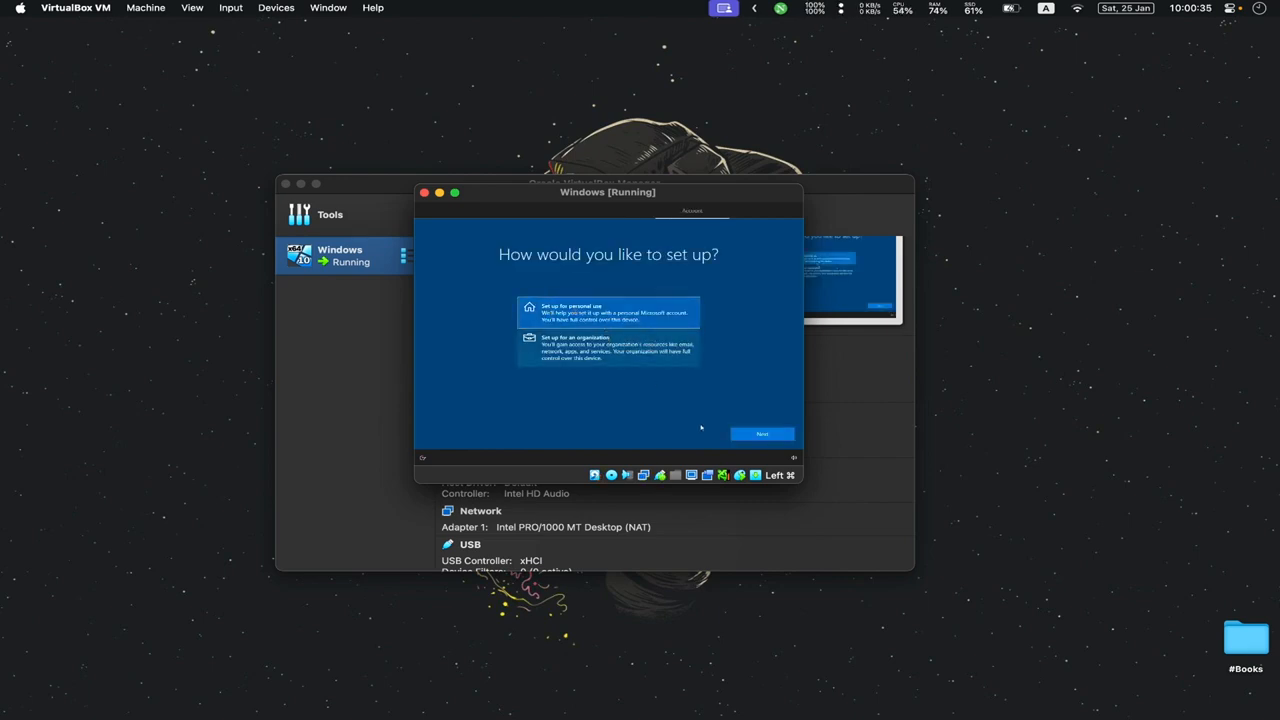
left_click(732, 436)
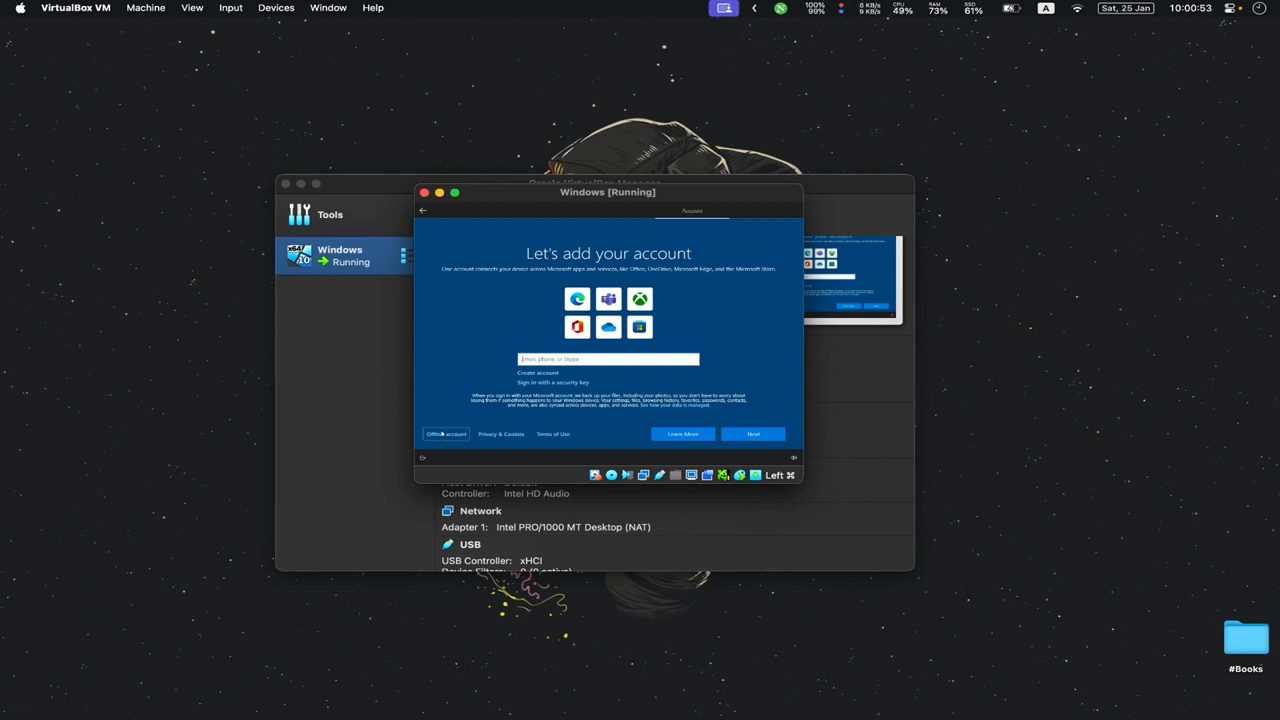
left_click(446, 434)
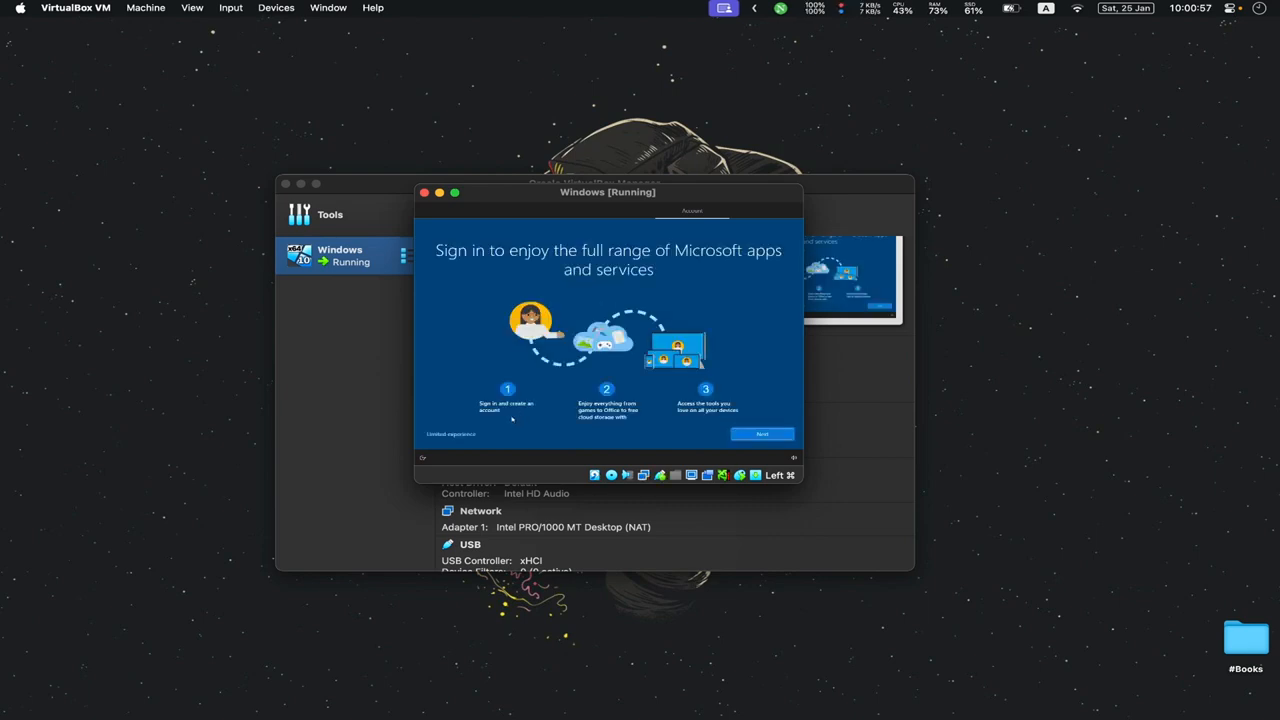
left_click(458, 436)
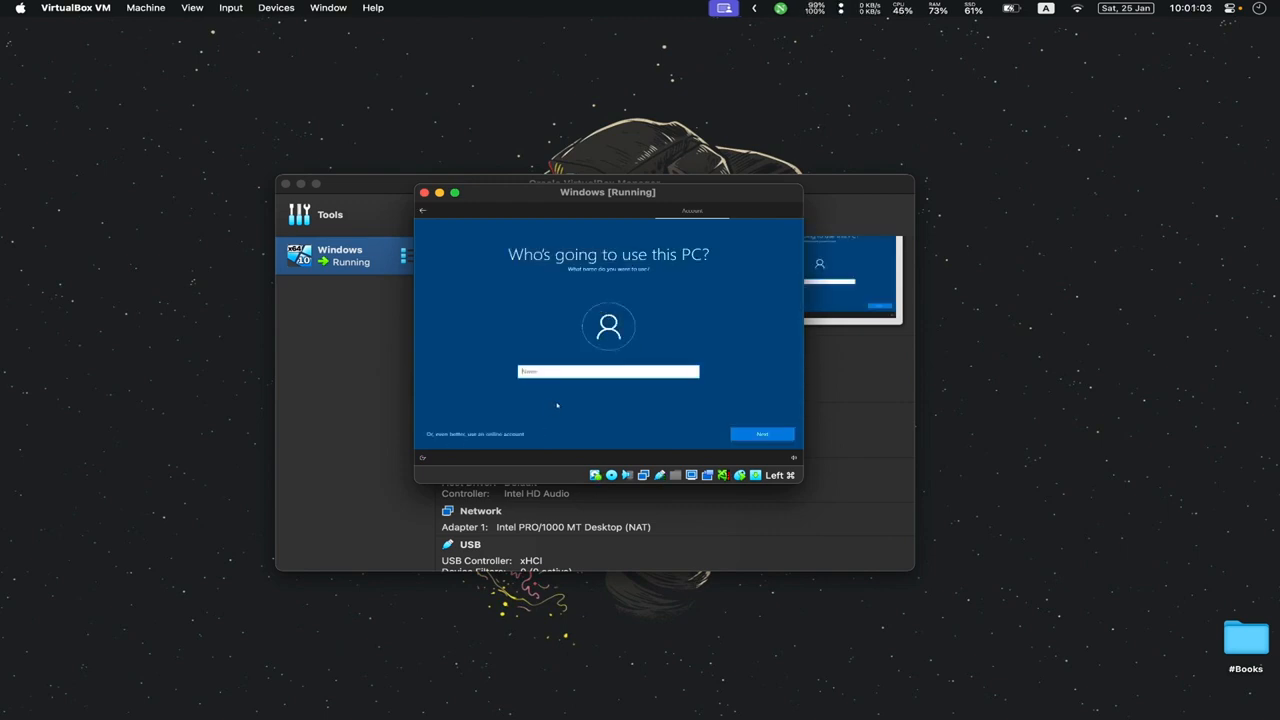
type("ran")
key("Return")
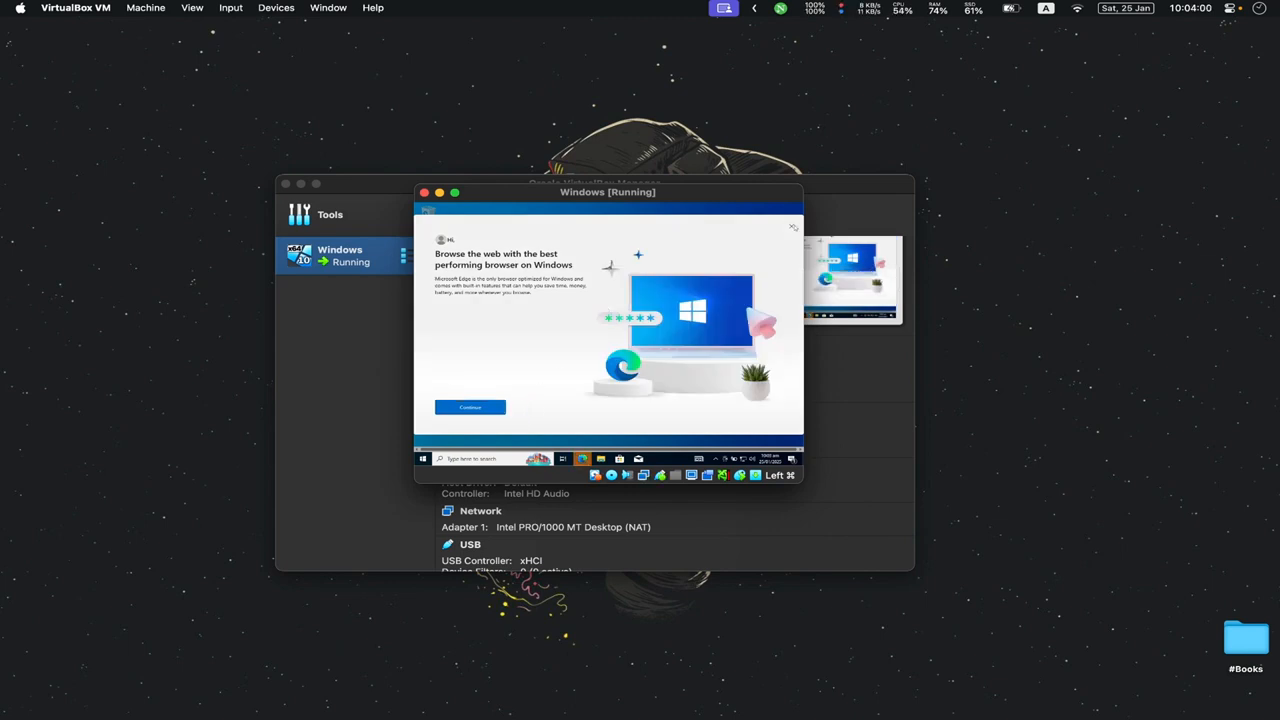
Close the Microsoft Edge welcome window and show the virtual machine in full screen.
left_click(792, 227)
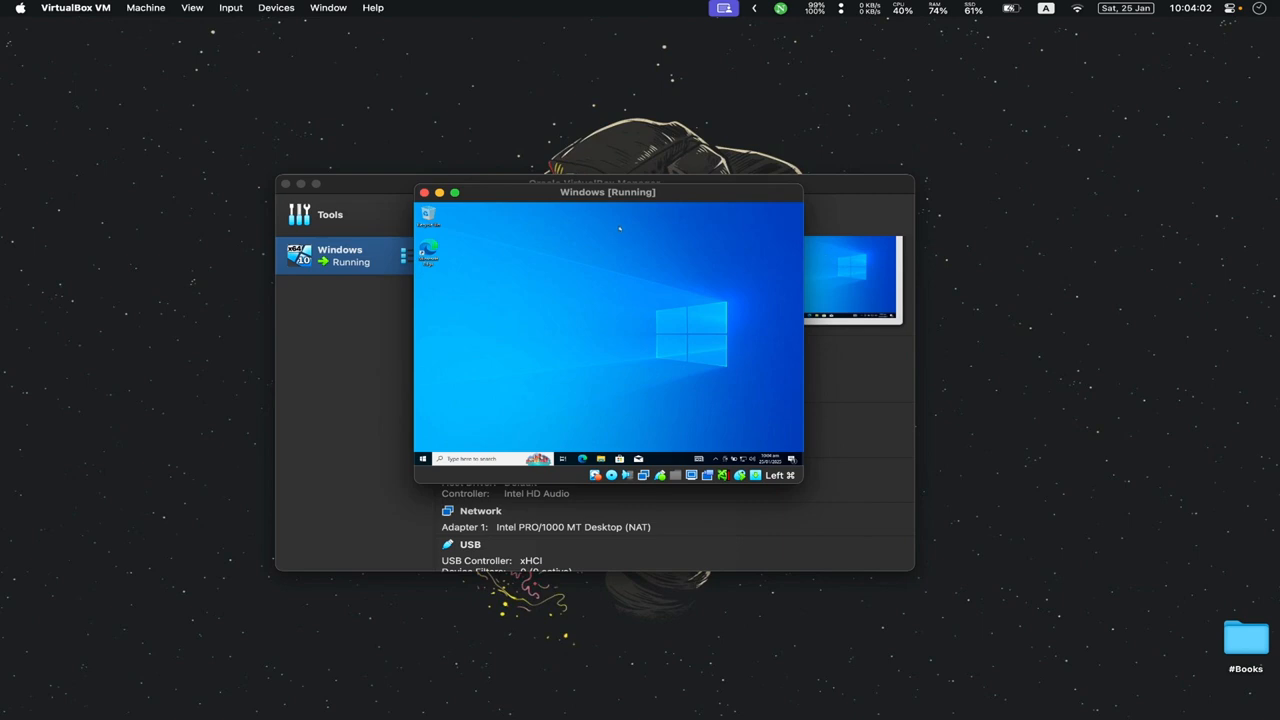
mouse_move(606, 199)
left_mouse_down()
mouse_move(620, 203)
mouse_move(606, 223)
left_mouse_up()
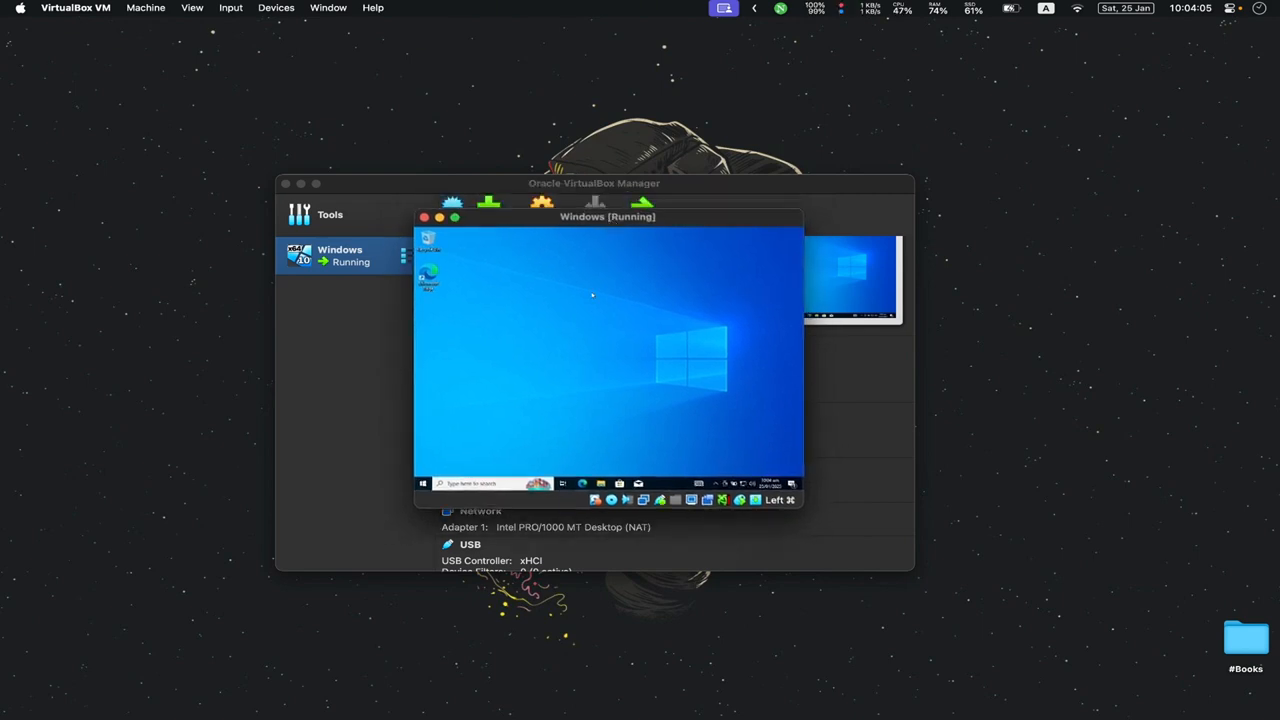
left_click_drag(592, 291, 524, 359)
key("super+f")
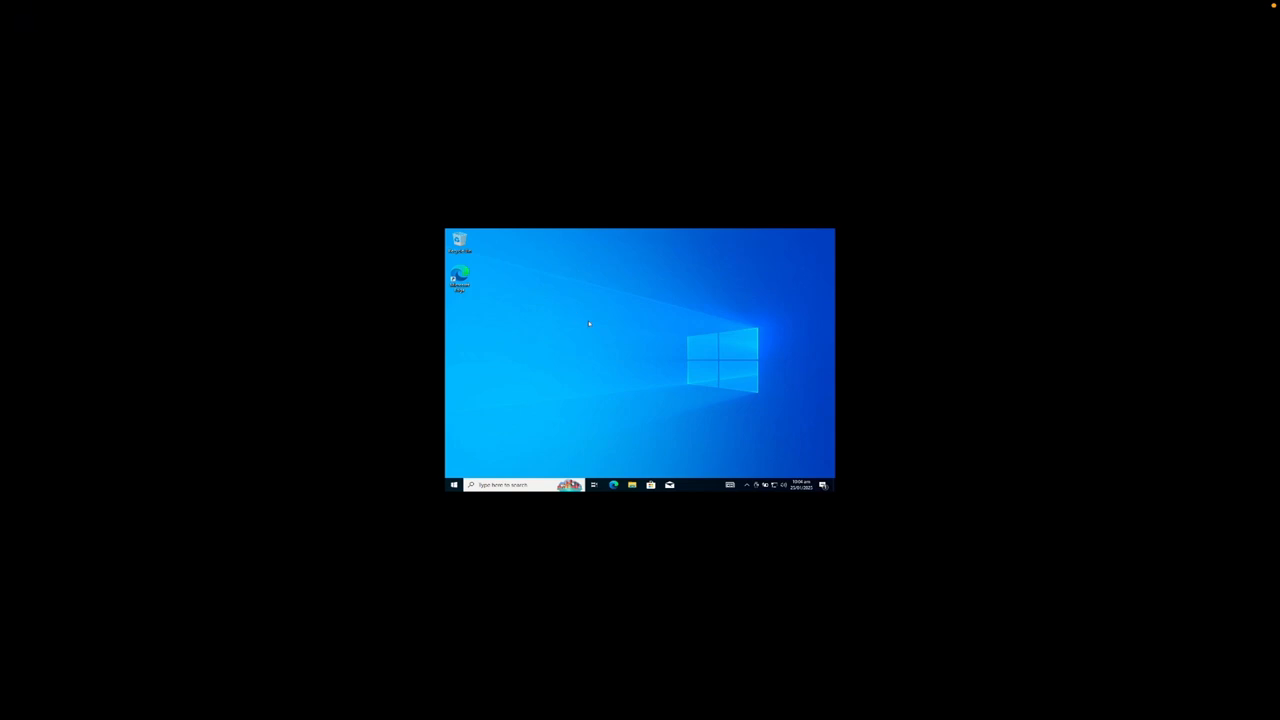
Return the virtual machine to windowed mode and insert the Guest Additions CD image.
key("super+f")
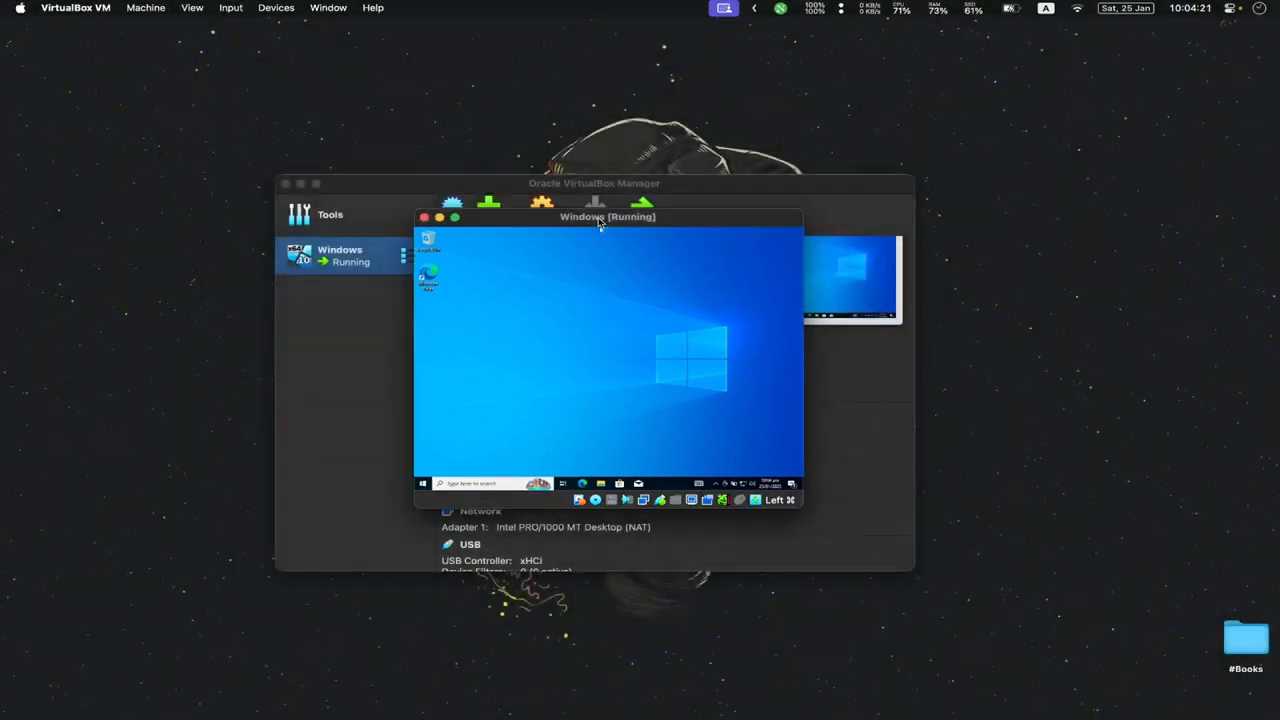
left_click_drag(600, 224, 595, 226)
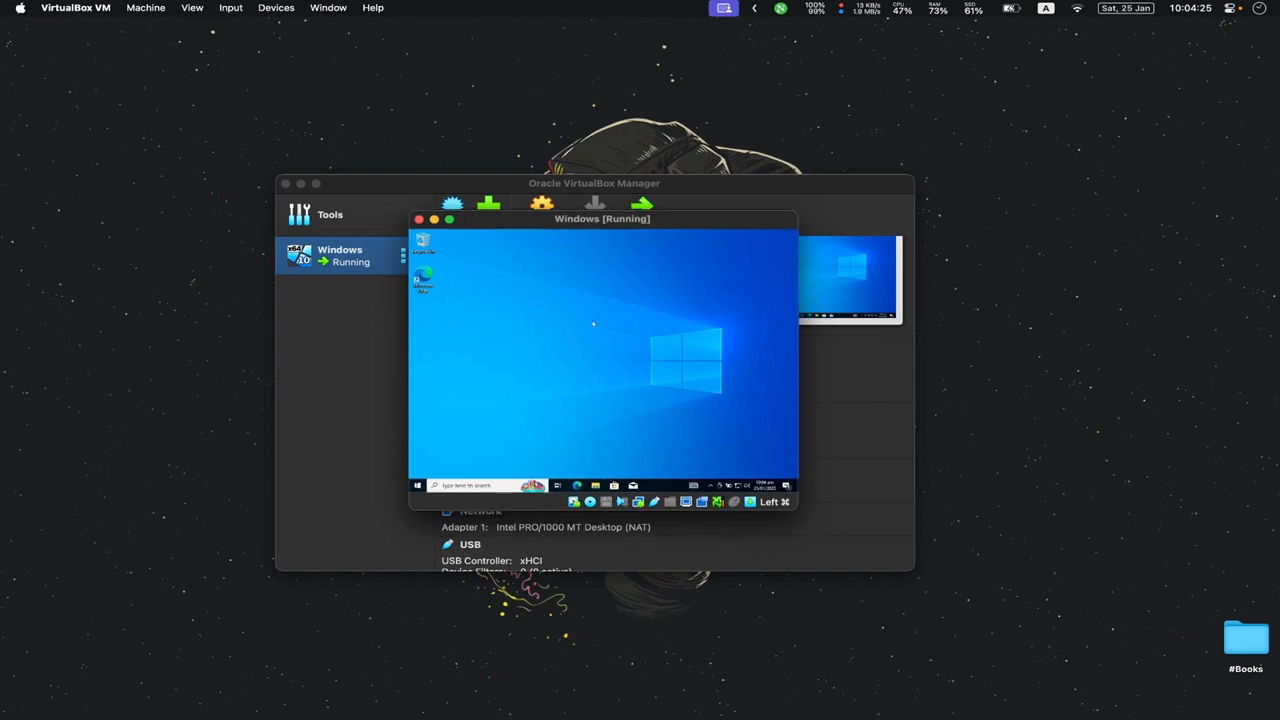
left_click(275, 8)
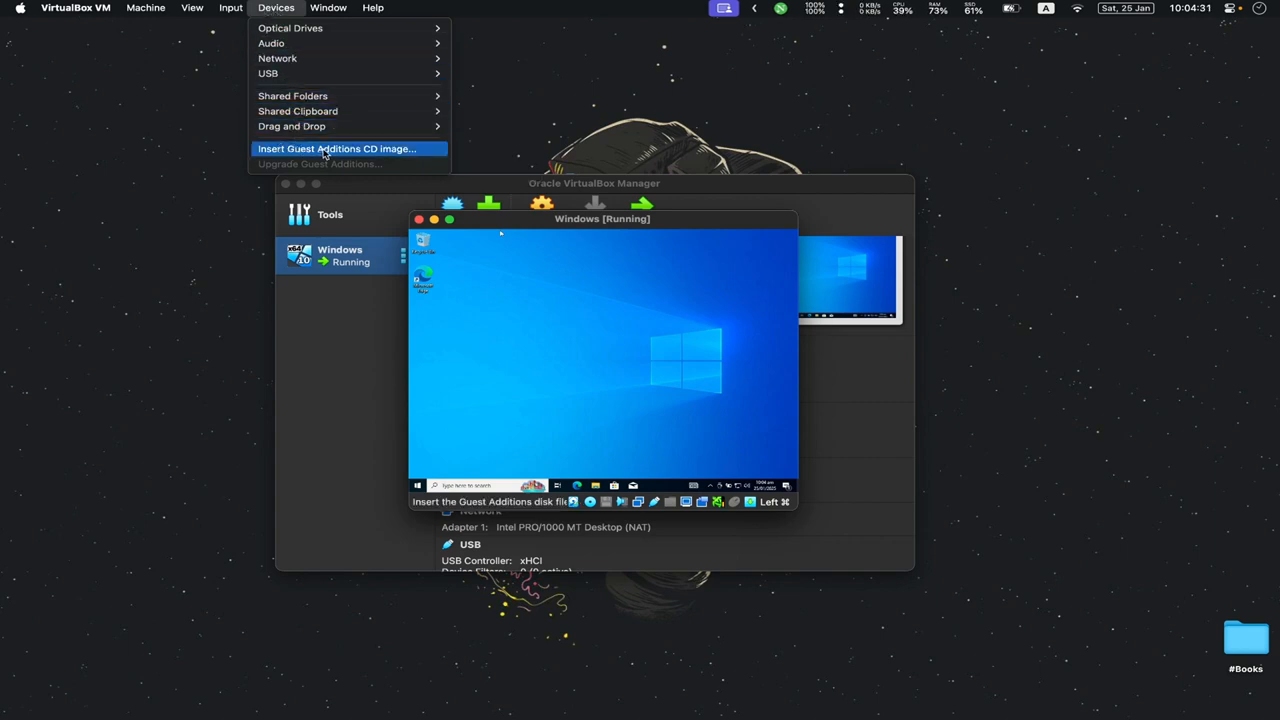
left_click(357, 152)
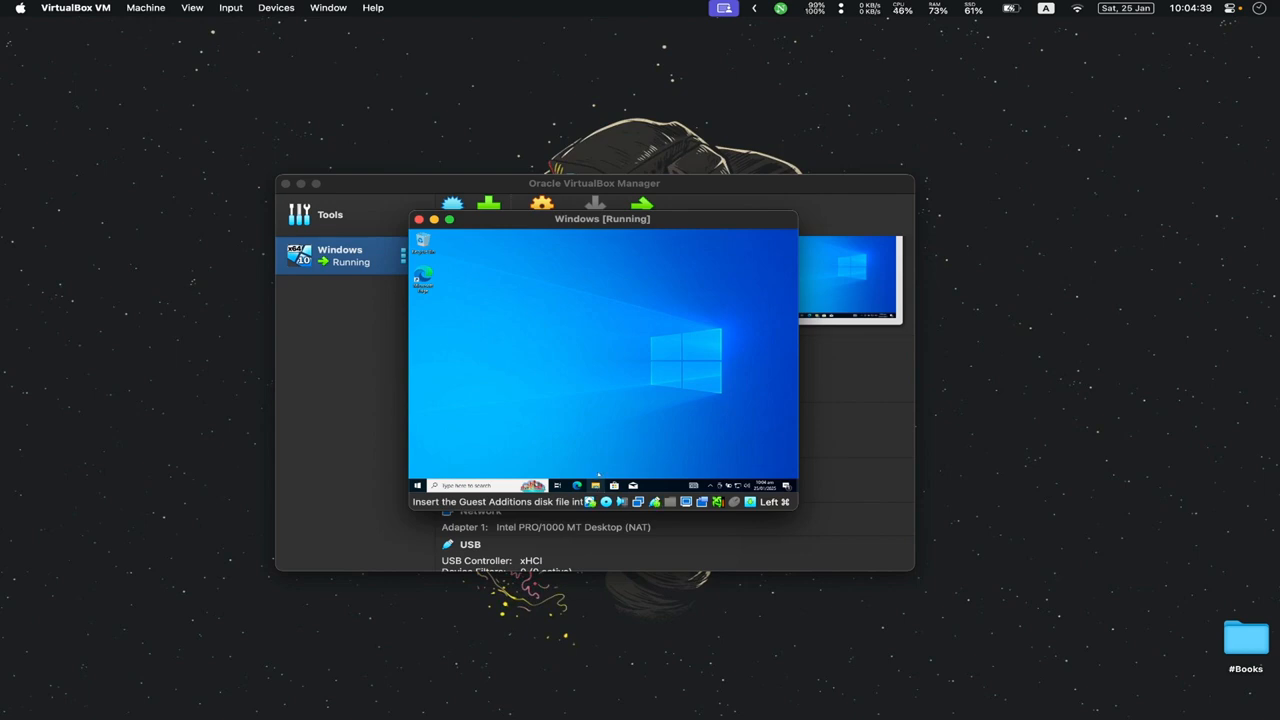
Run the VBoxWindowsAdditions installer from the VirtualBox Guest Additions CD drive in the guest's File Explorer.
key("super+e")
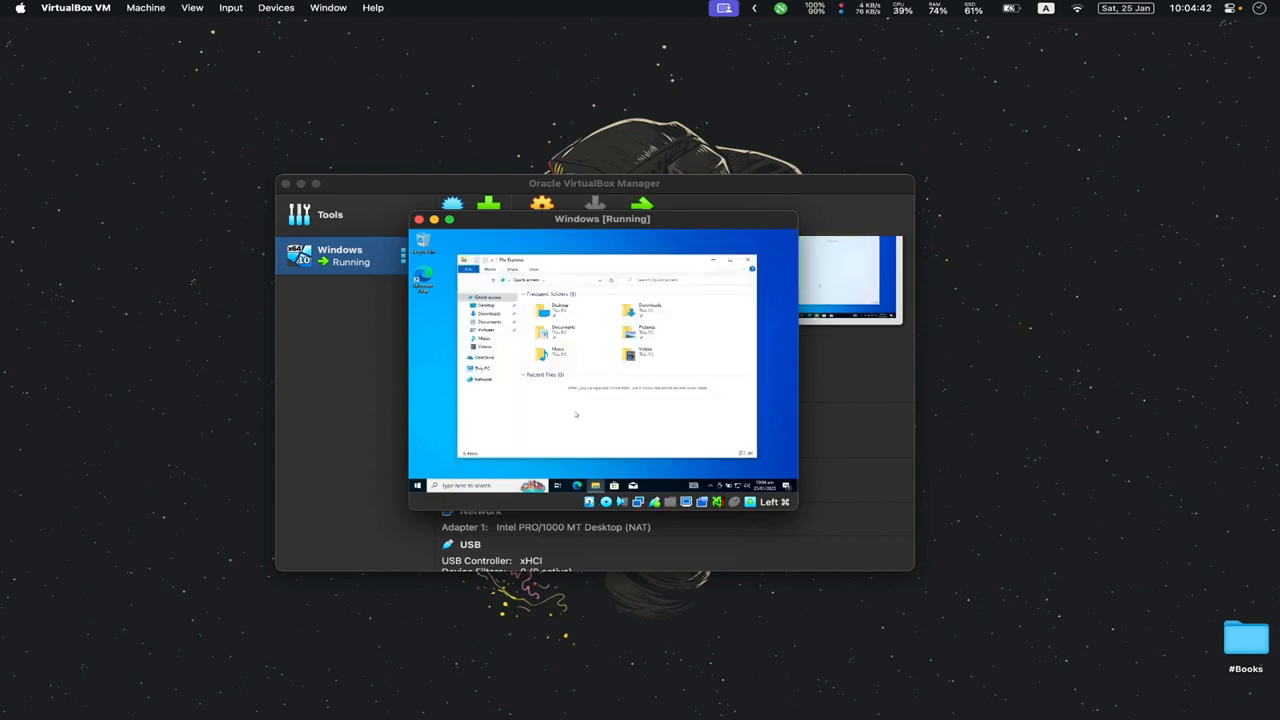
left_click(487, 370)
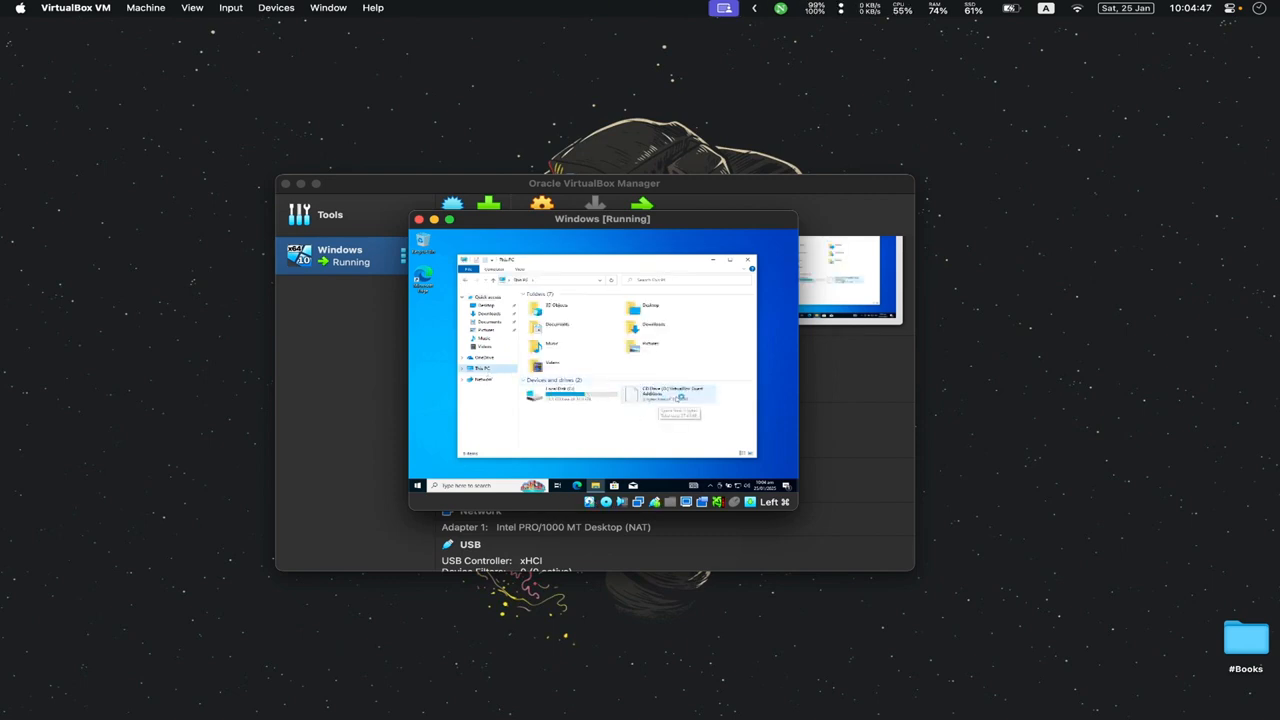
double_click(656, 399)
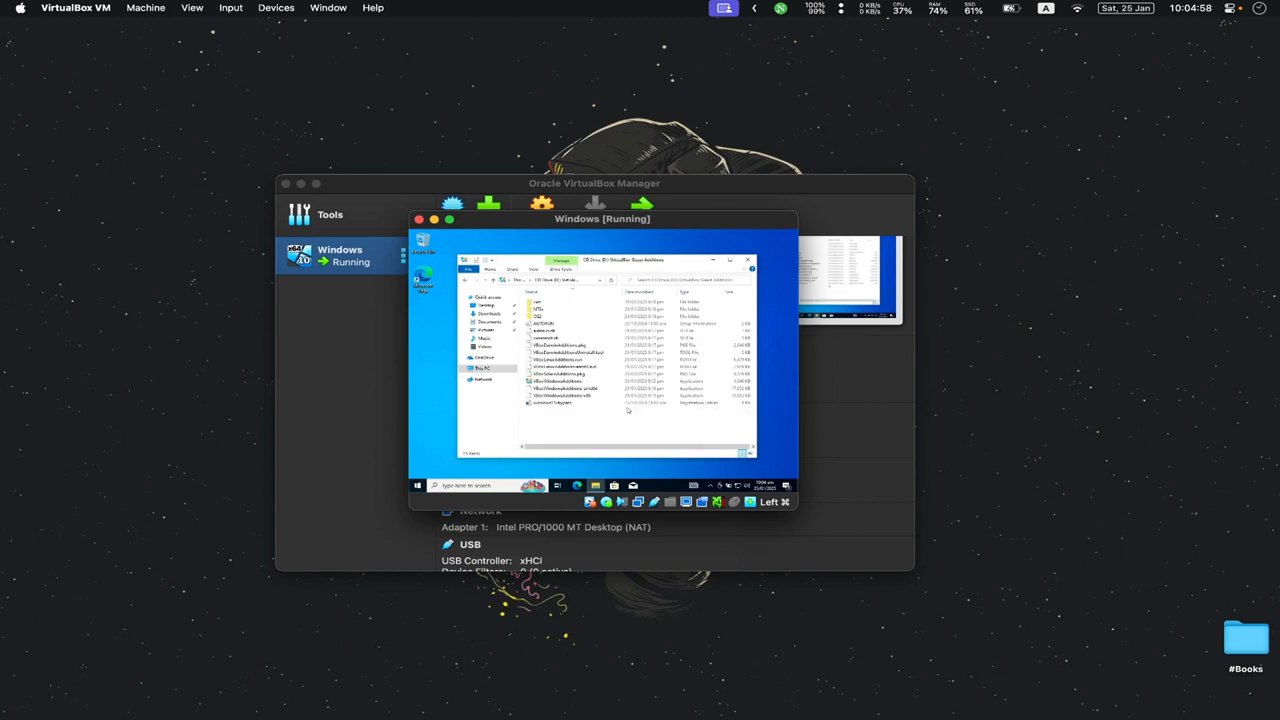
left_click(600, 381)
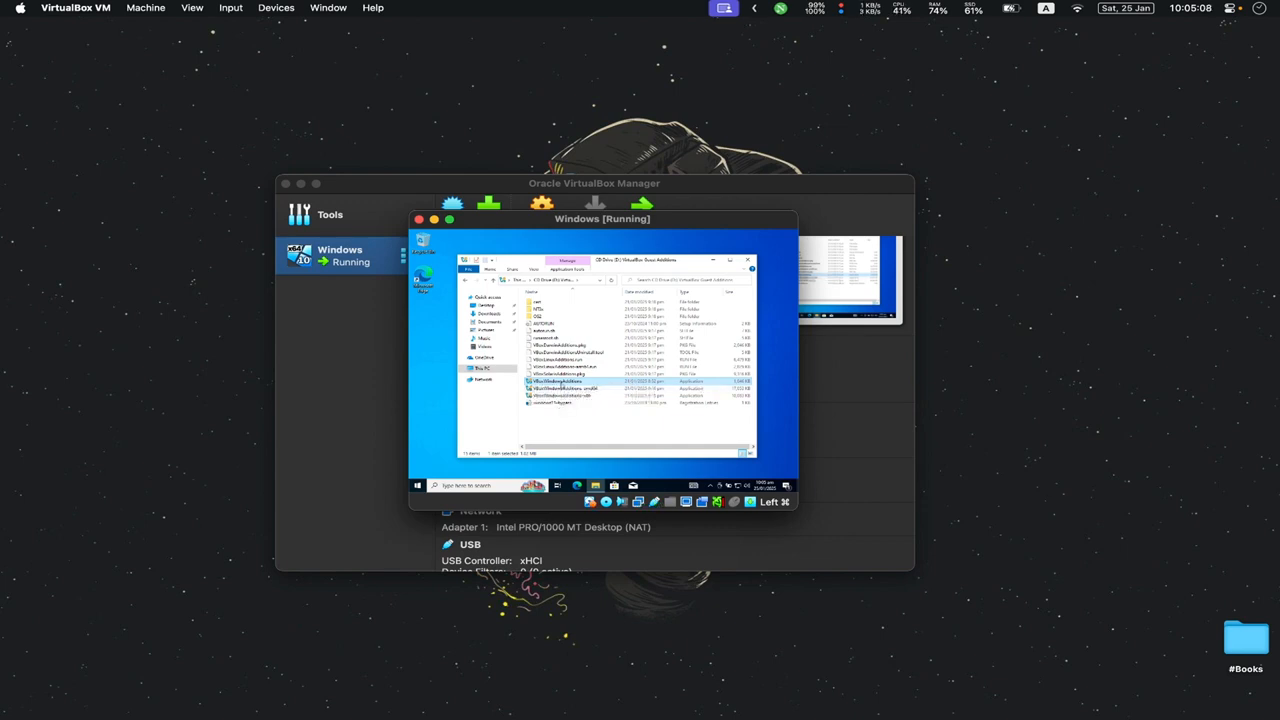
right_click(561, 383)
left_click(580, 397)
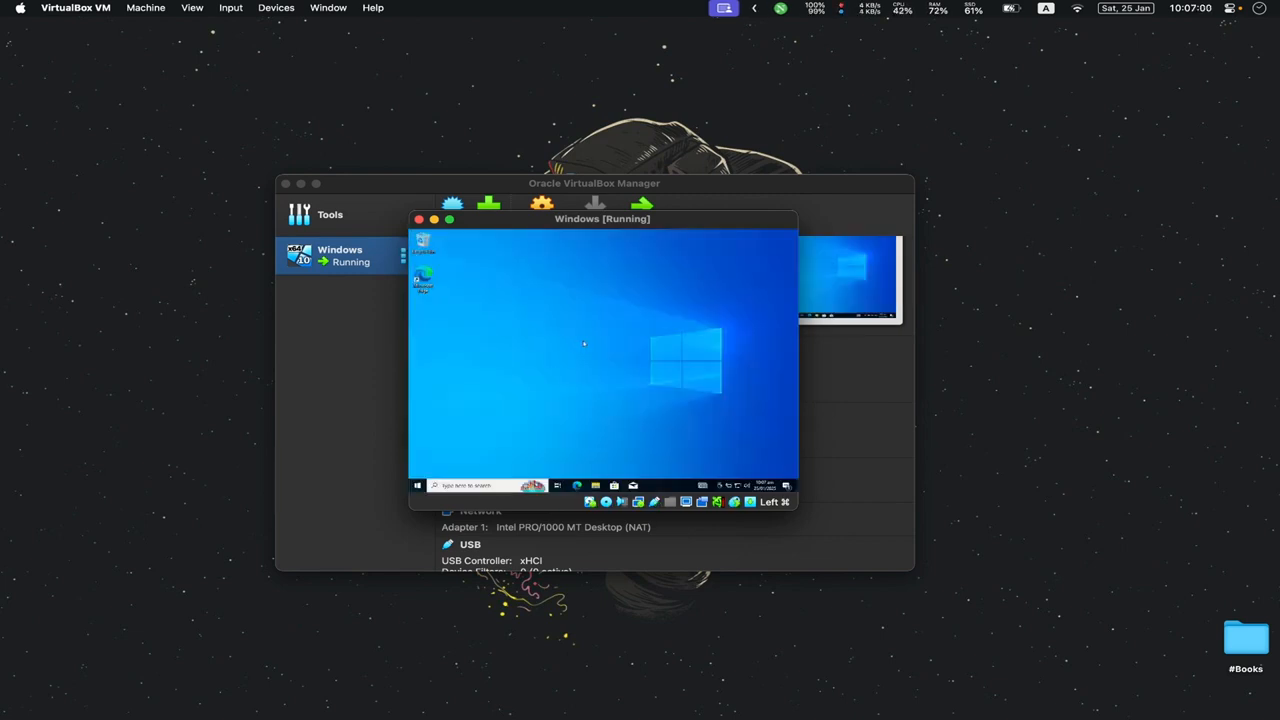
Switch the virtual machine display to Scaled Mode and enlarge its window to fill the screen.
left_click(192, 7)
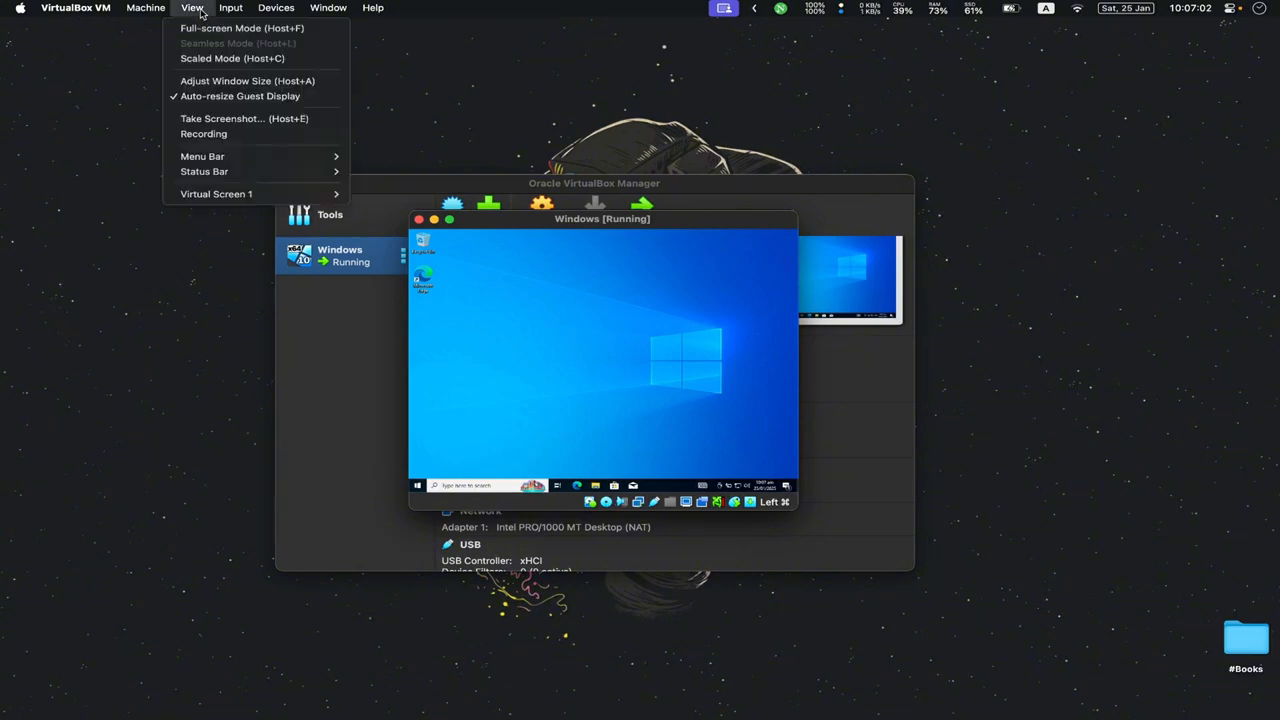
left_click(236, 60)
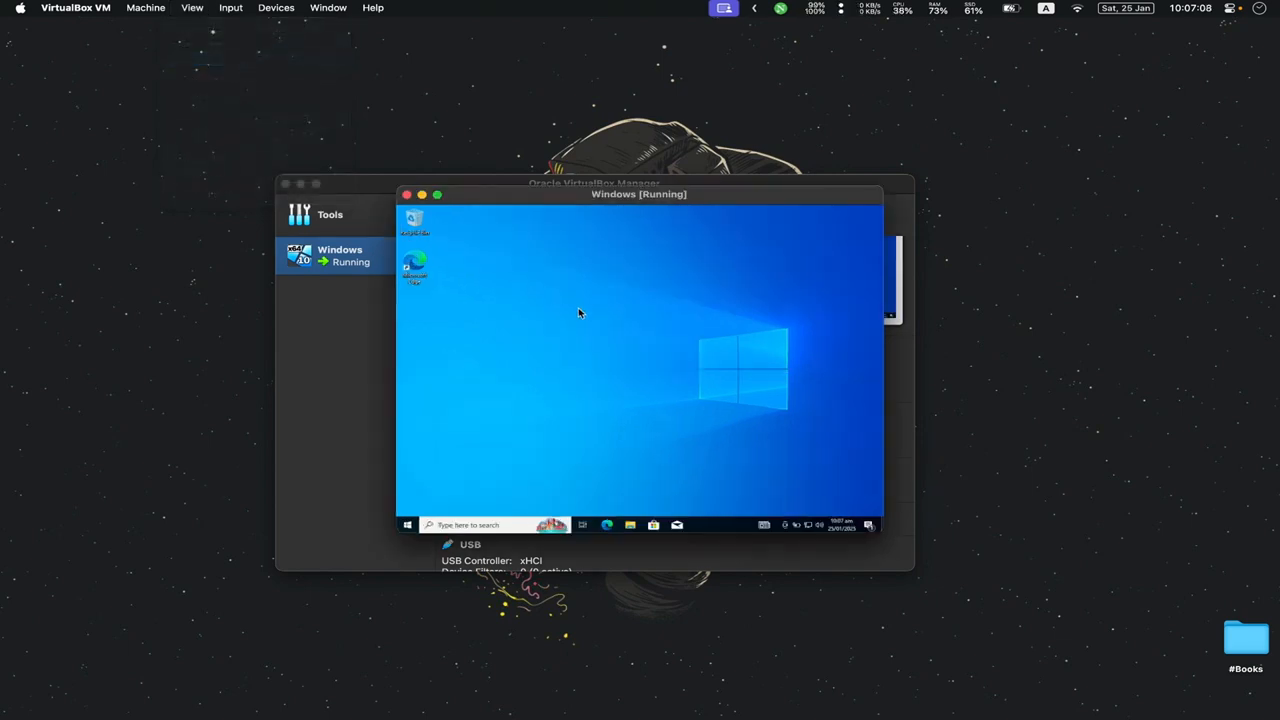
double_click(638, 198)
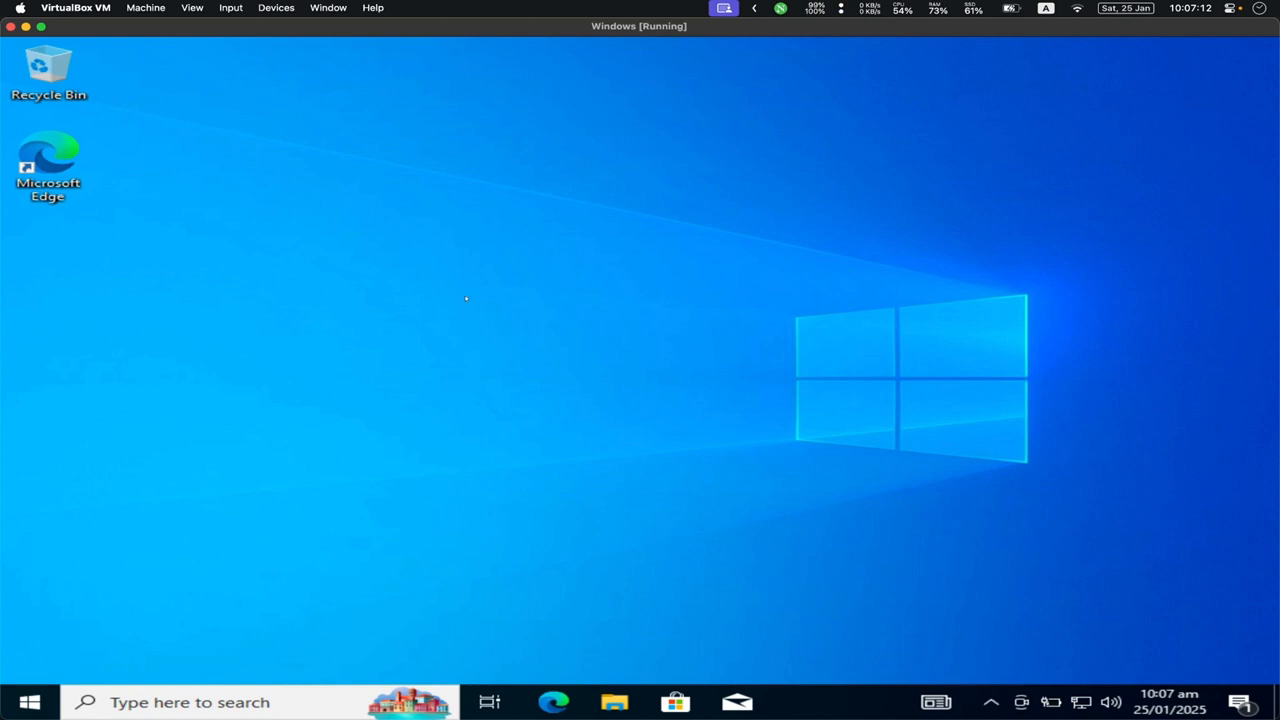
left_click_drag(580, 200, 432, 333)
Open the guest's advanced system settings from the properties of This PC.
key("super+e")
left_click(250, 399)
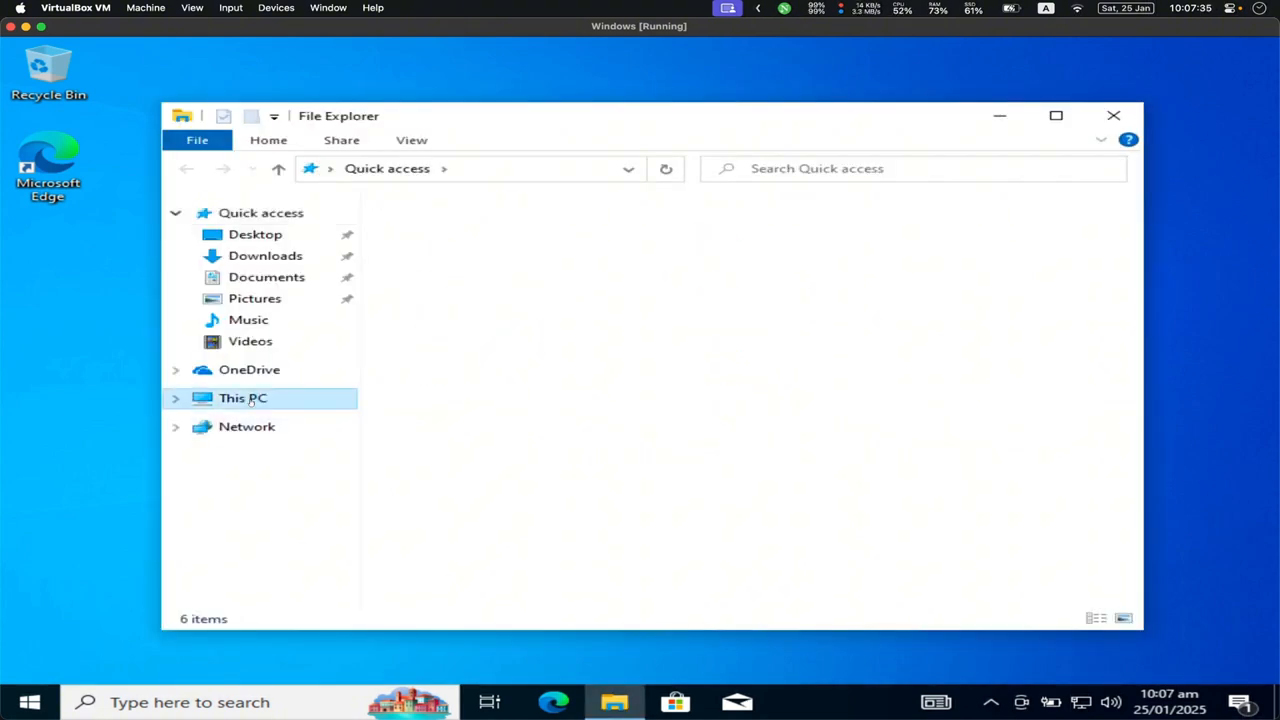
right_click(250, 400)
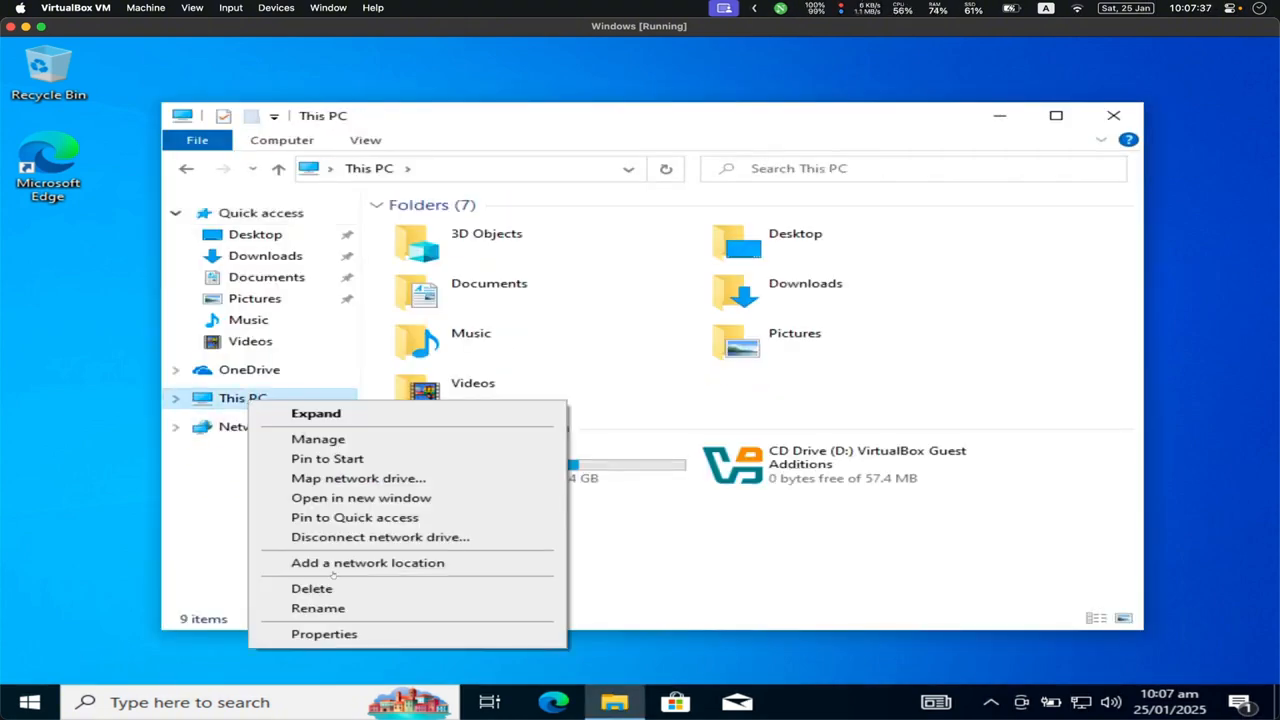
left_click(324, 633)
scroll(643, 397, "down", 5)
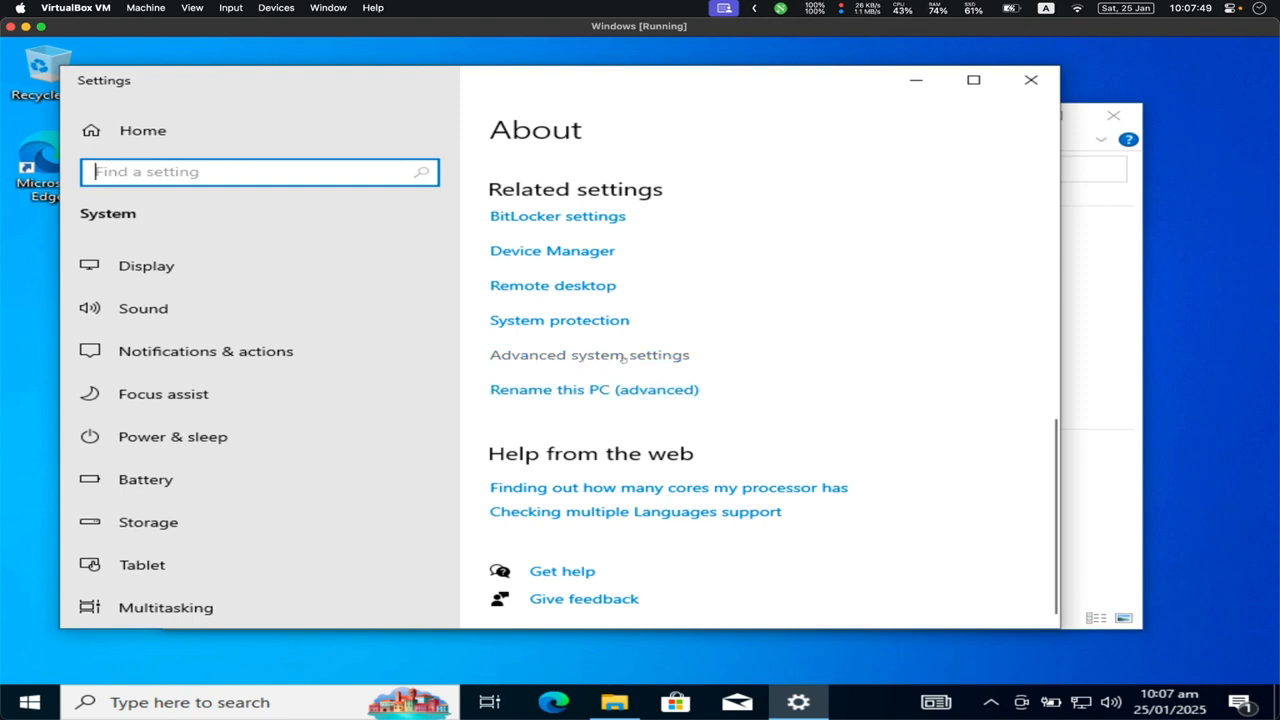
left_click(623, 356)
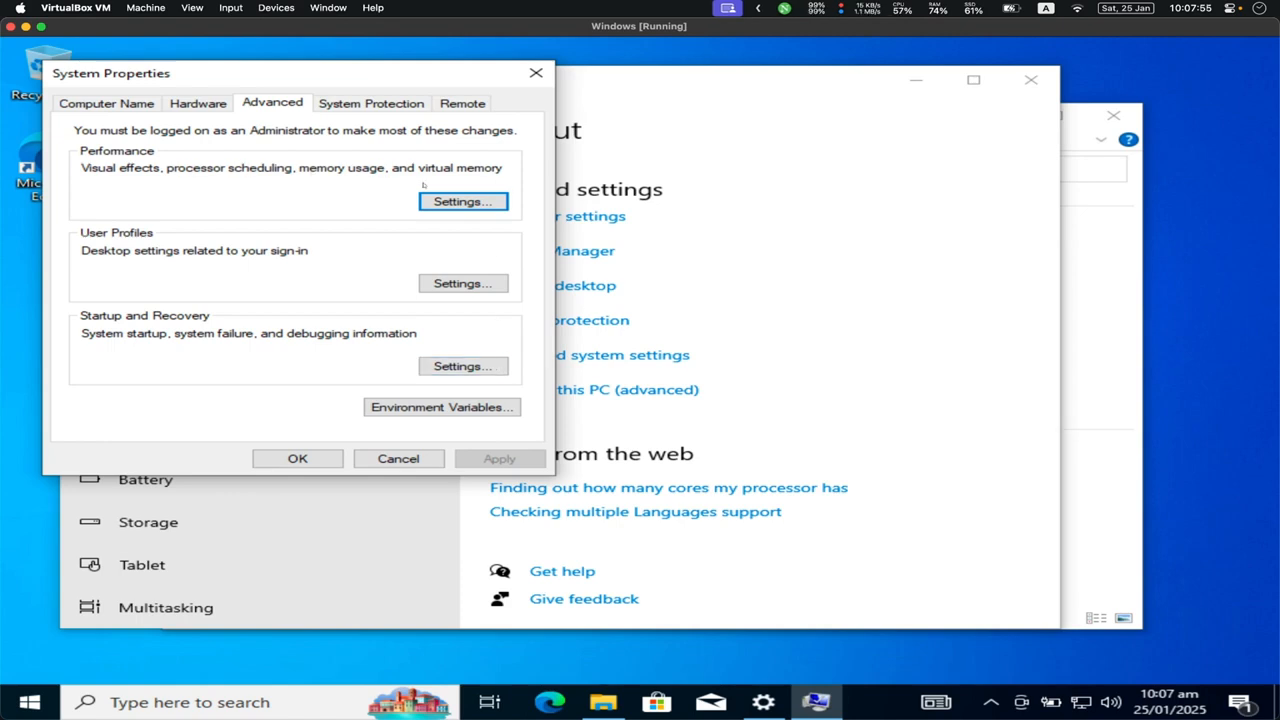
Set the Windows visual effects to Adjust for best performance in Performance Options and apply the change.
left_click(455, 202)
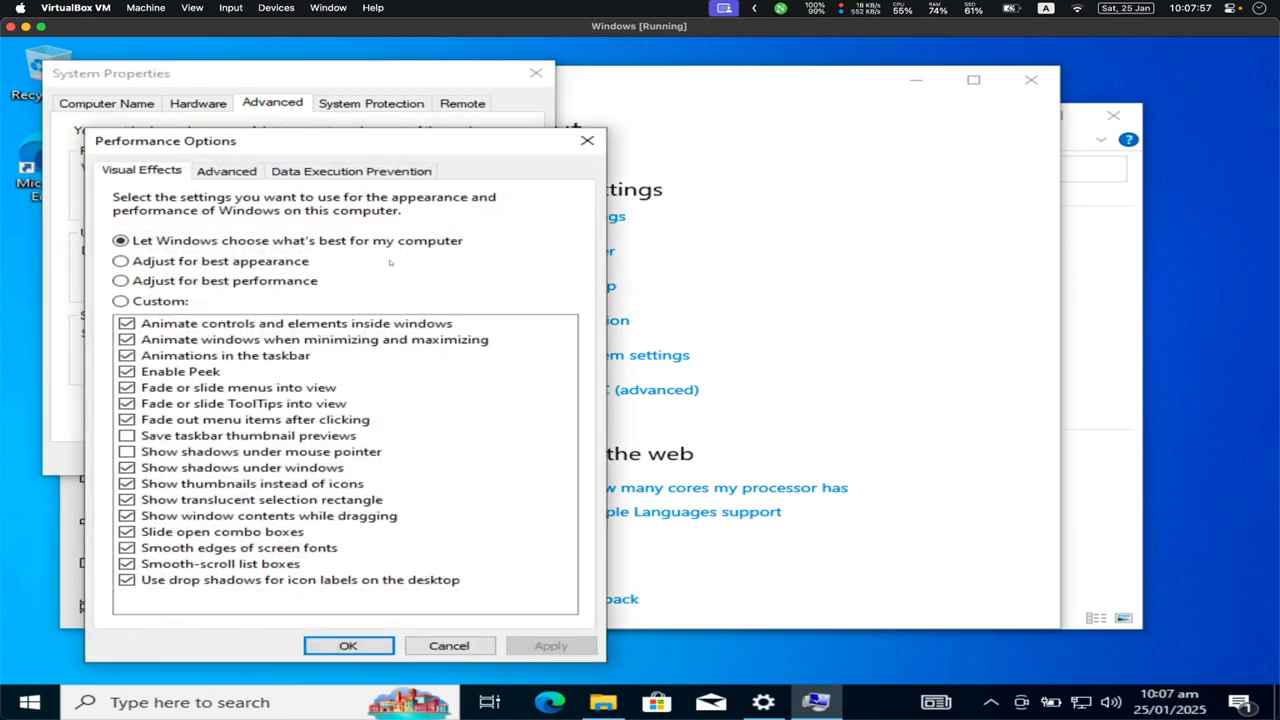
left_click(287, 284)
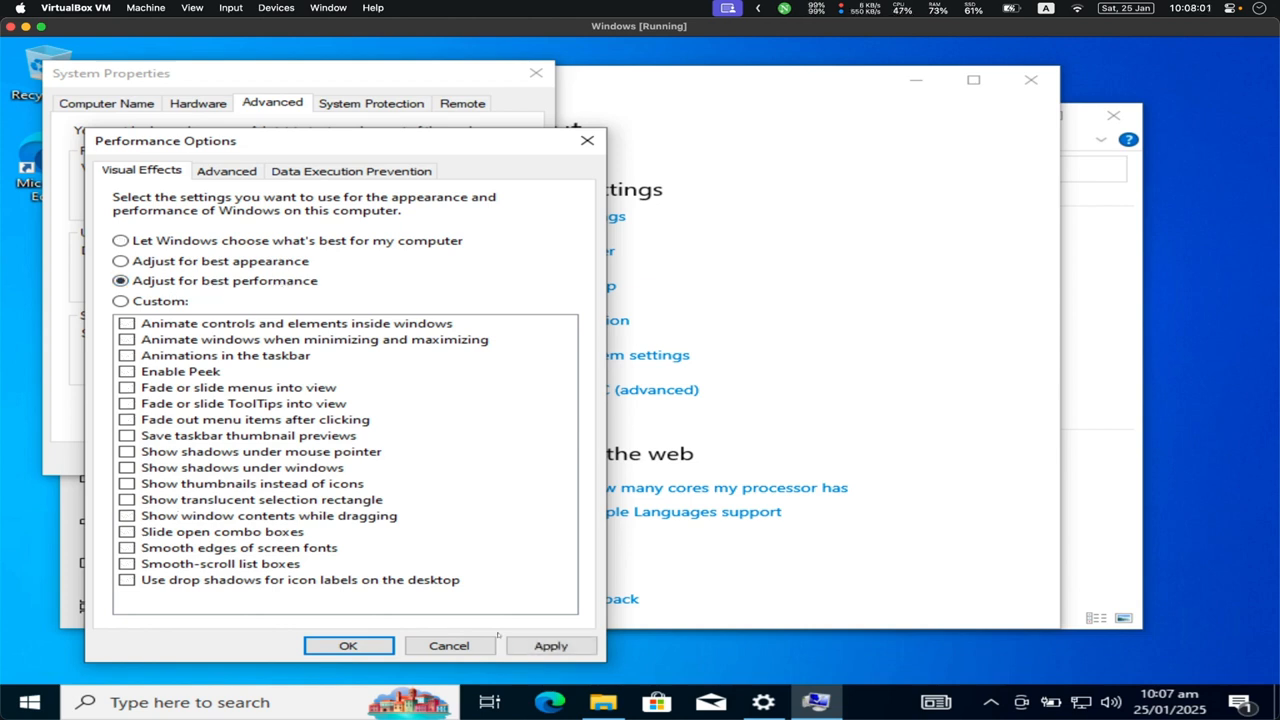
left_click(535, 646)
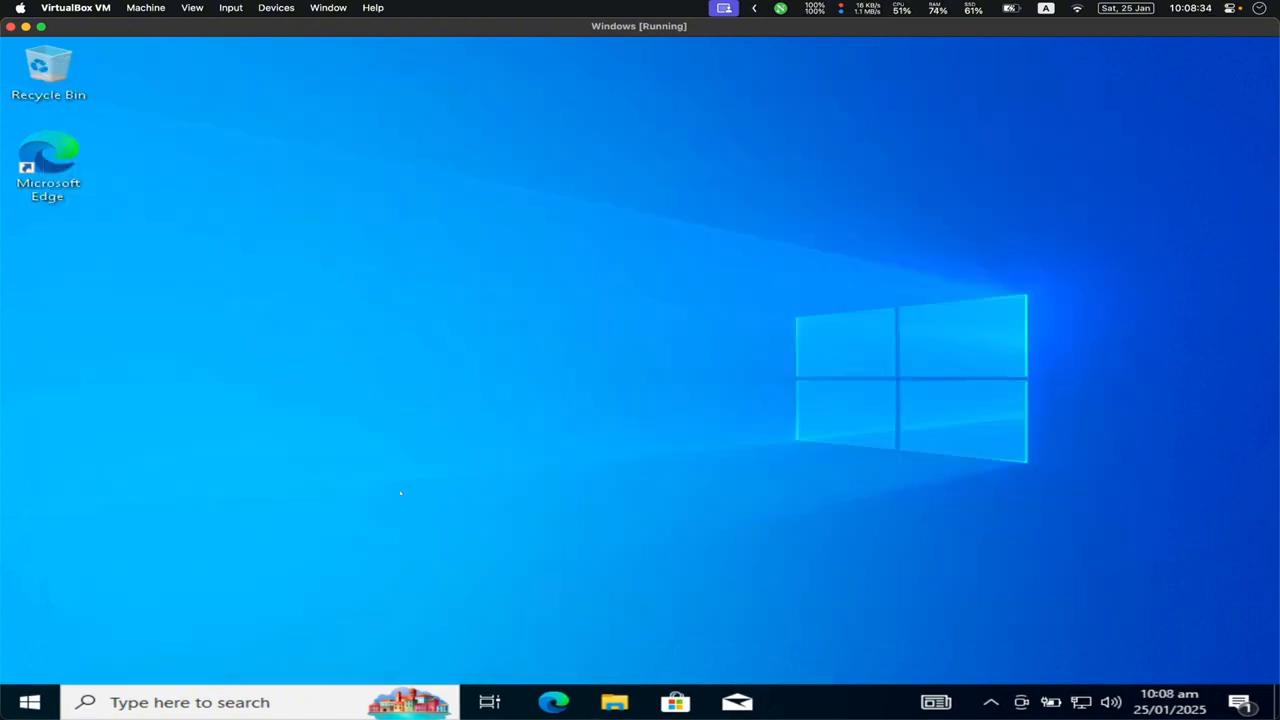
Shut down Windows in the virtual machine.
left_click(34, 690)
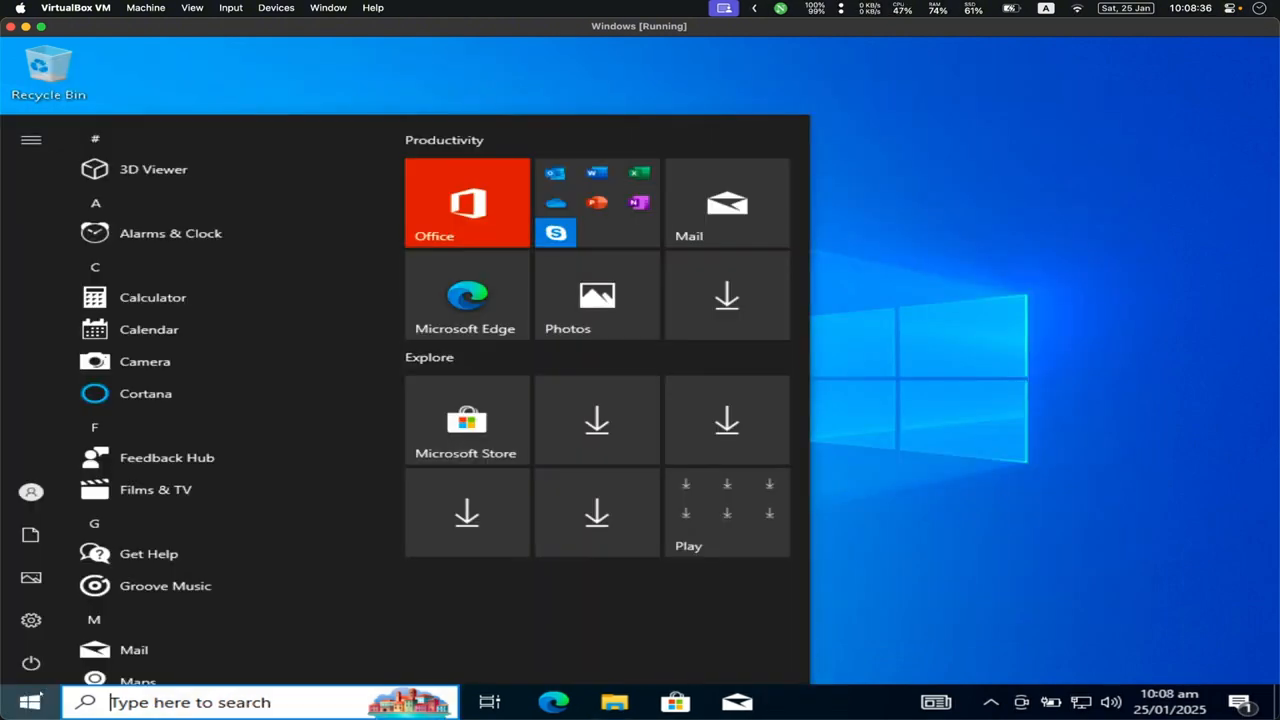
left_click(38, 662)
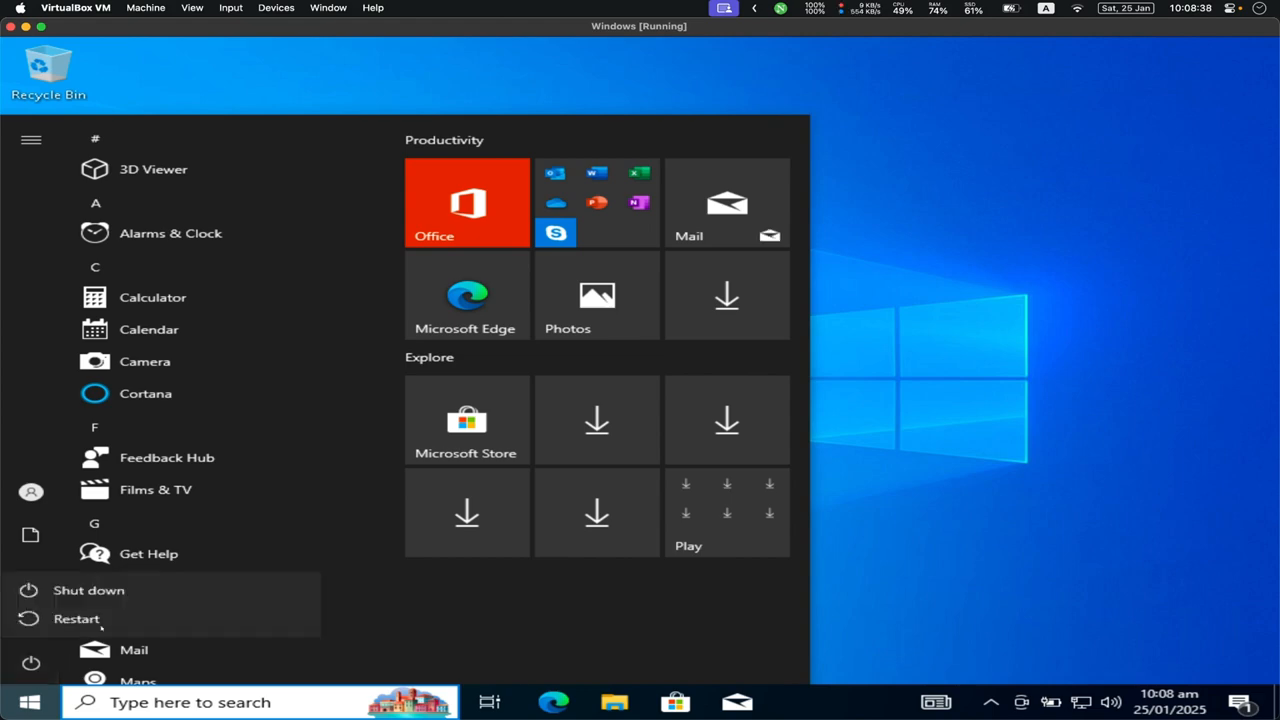
left_click(89, 591)
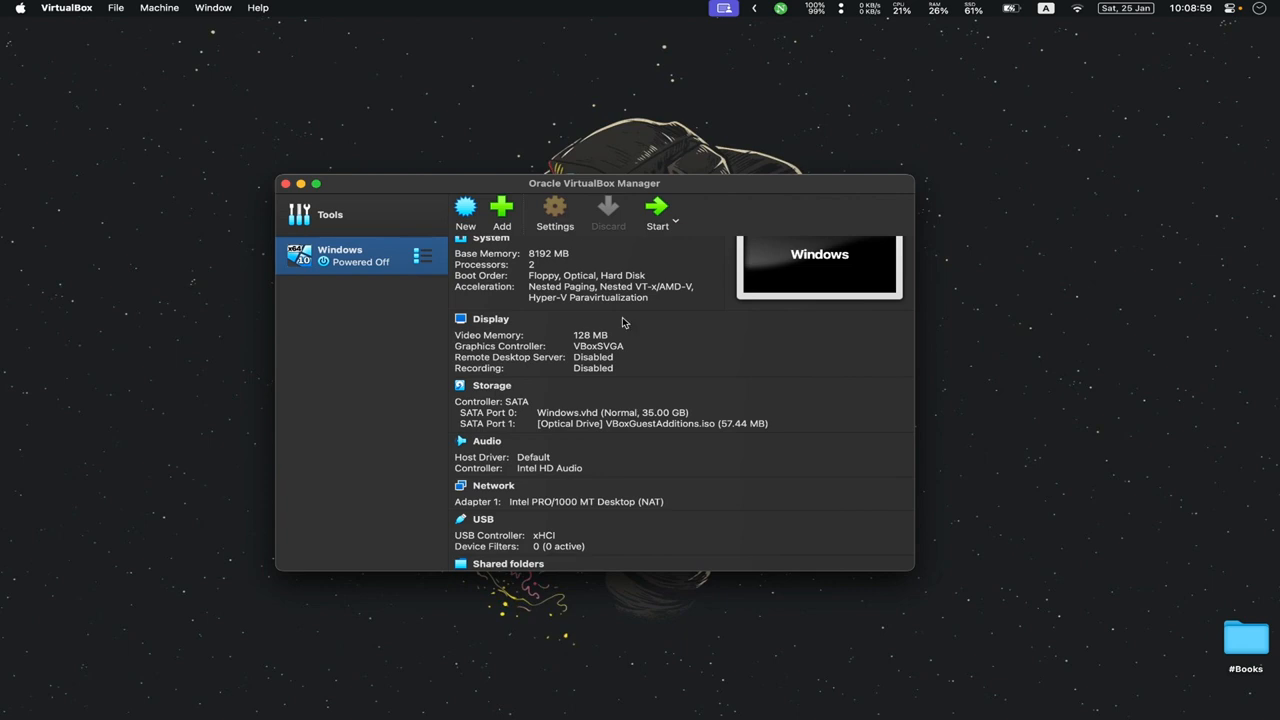
Try changing the video memory in the virtual machine's Display settings, and set it back to 128 MB.
key("super+s")
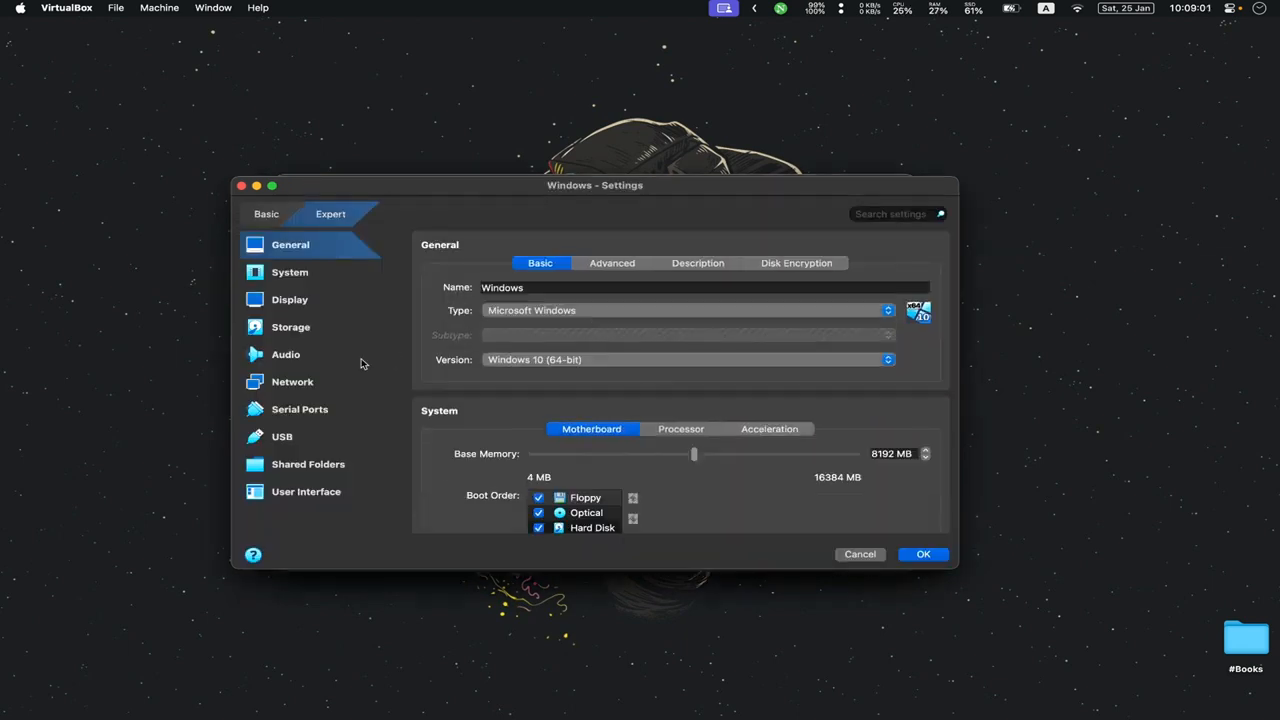
left_click(303, 301)
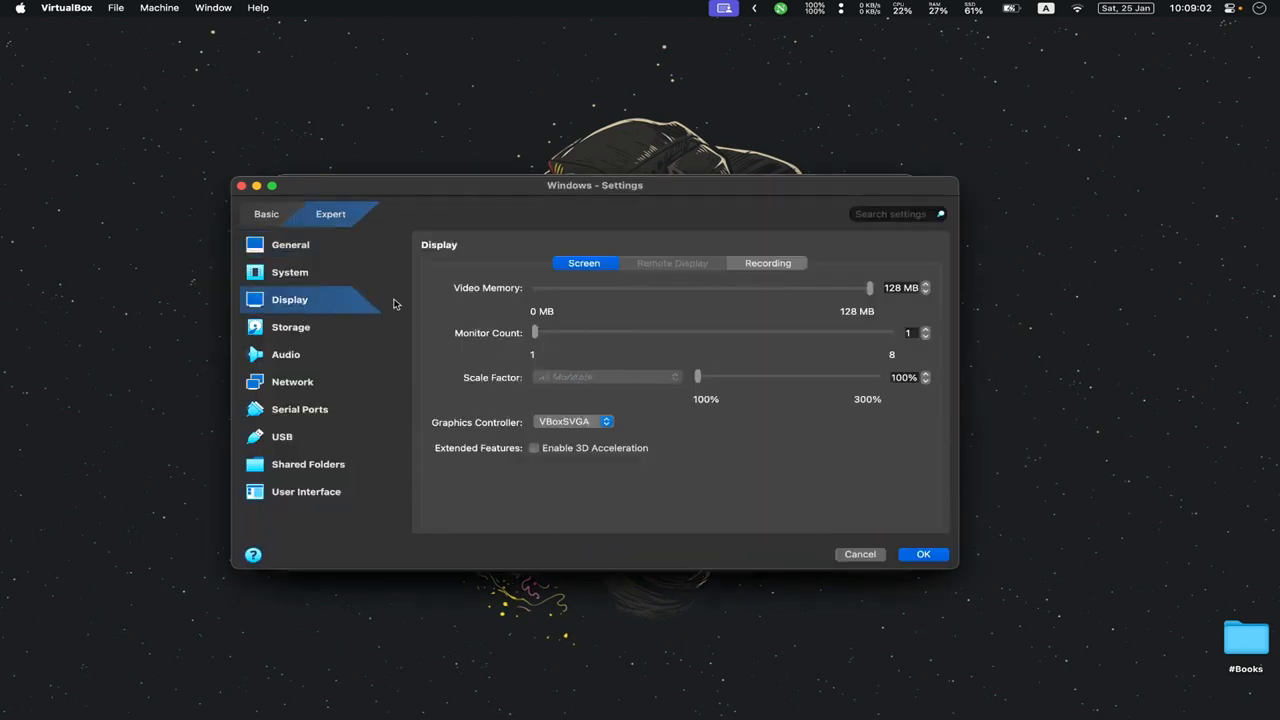
double_click(895, 287)
type("25")
left_click(890, 285)
double_click(888, 287)
type("128")
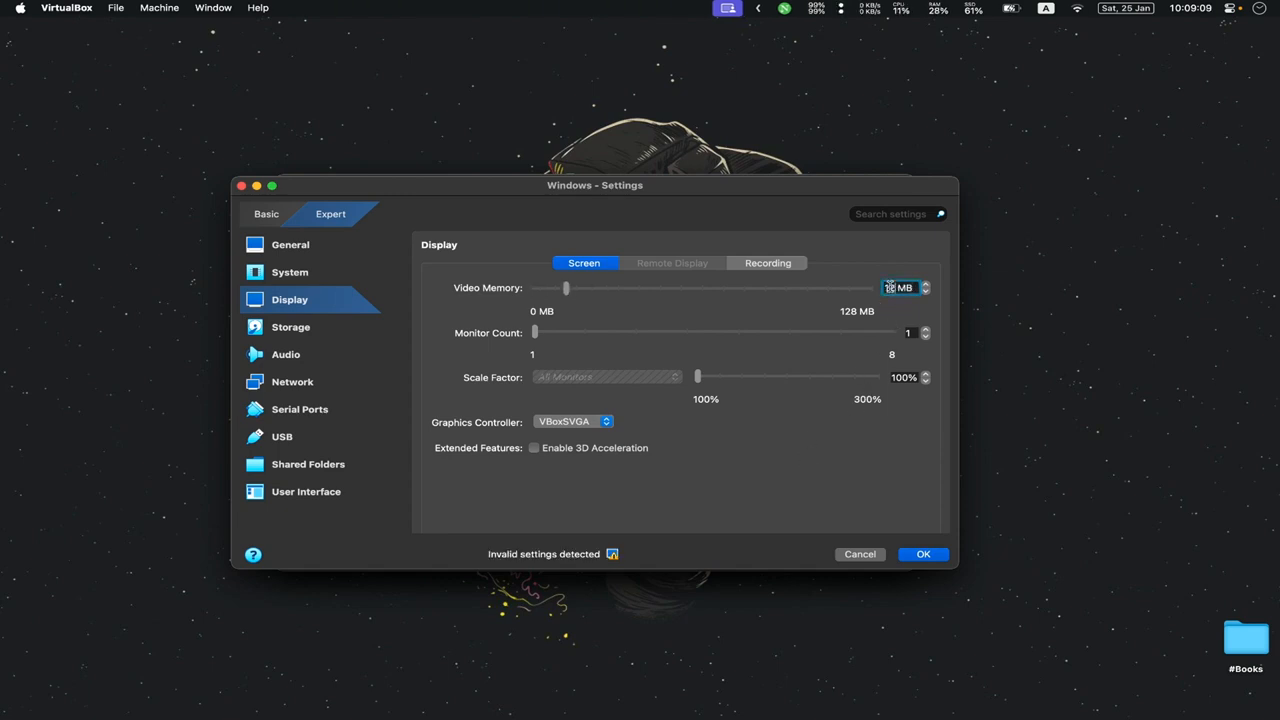
left_click(922, 554)
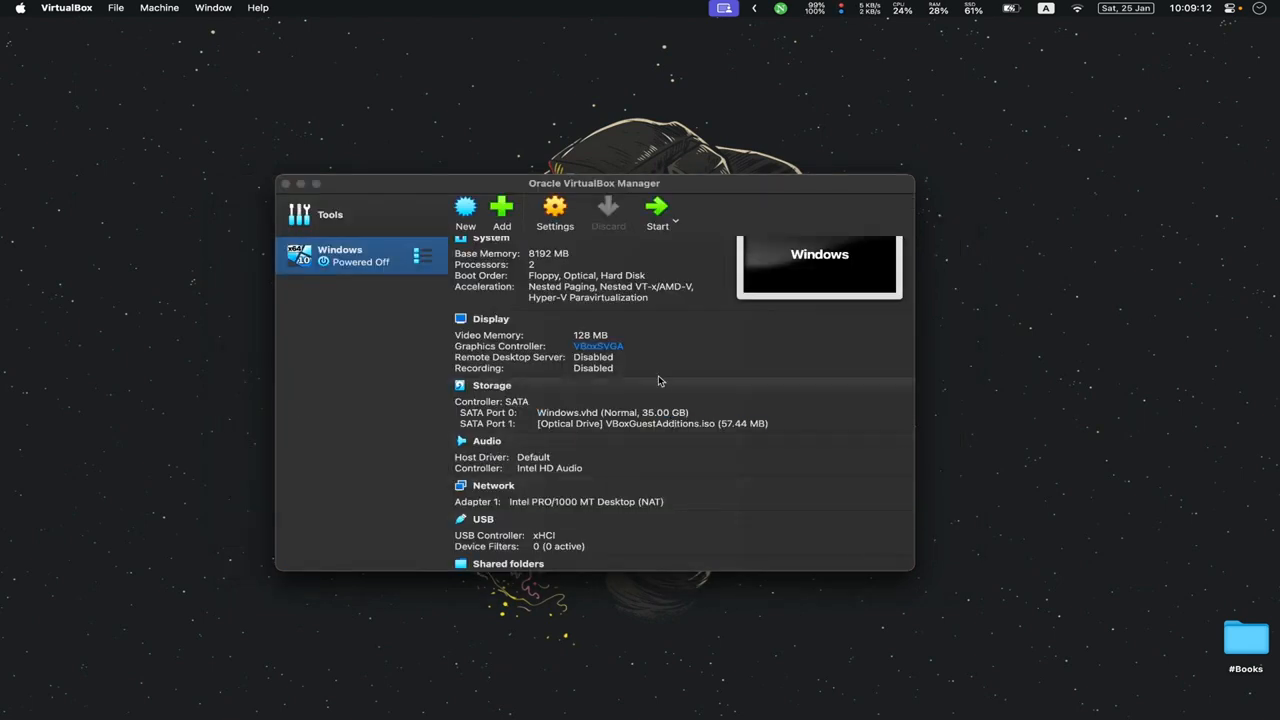
Set the video memory to 256 MB from the Display section of the virtual machine's details.
left_click(591, 335)
left_click_drag(751, 374, 803, 374)
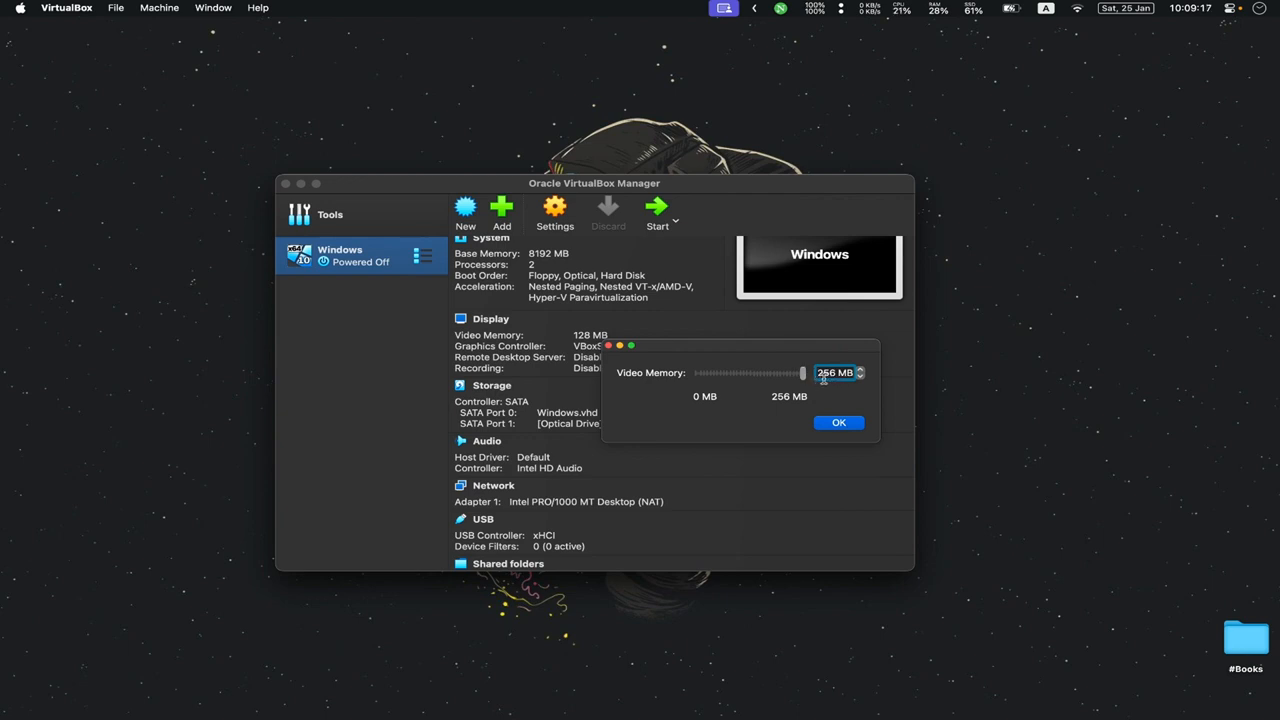
left_click(840, 422)
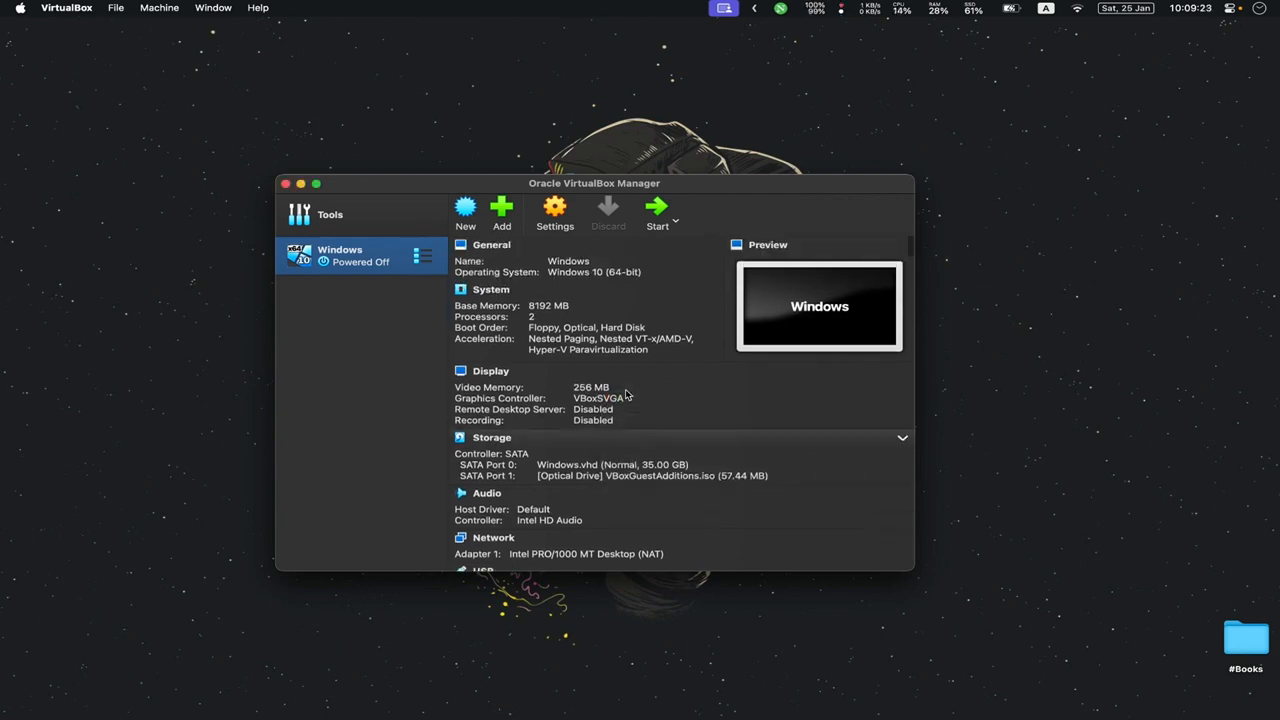